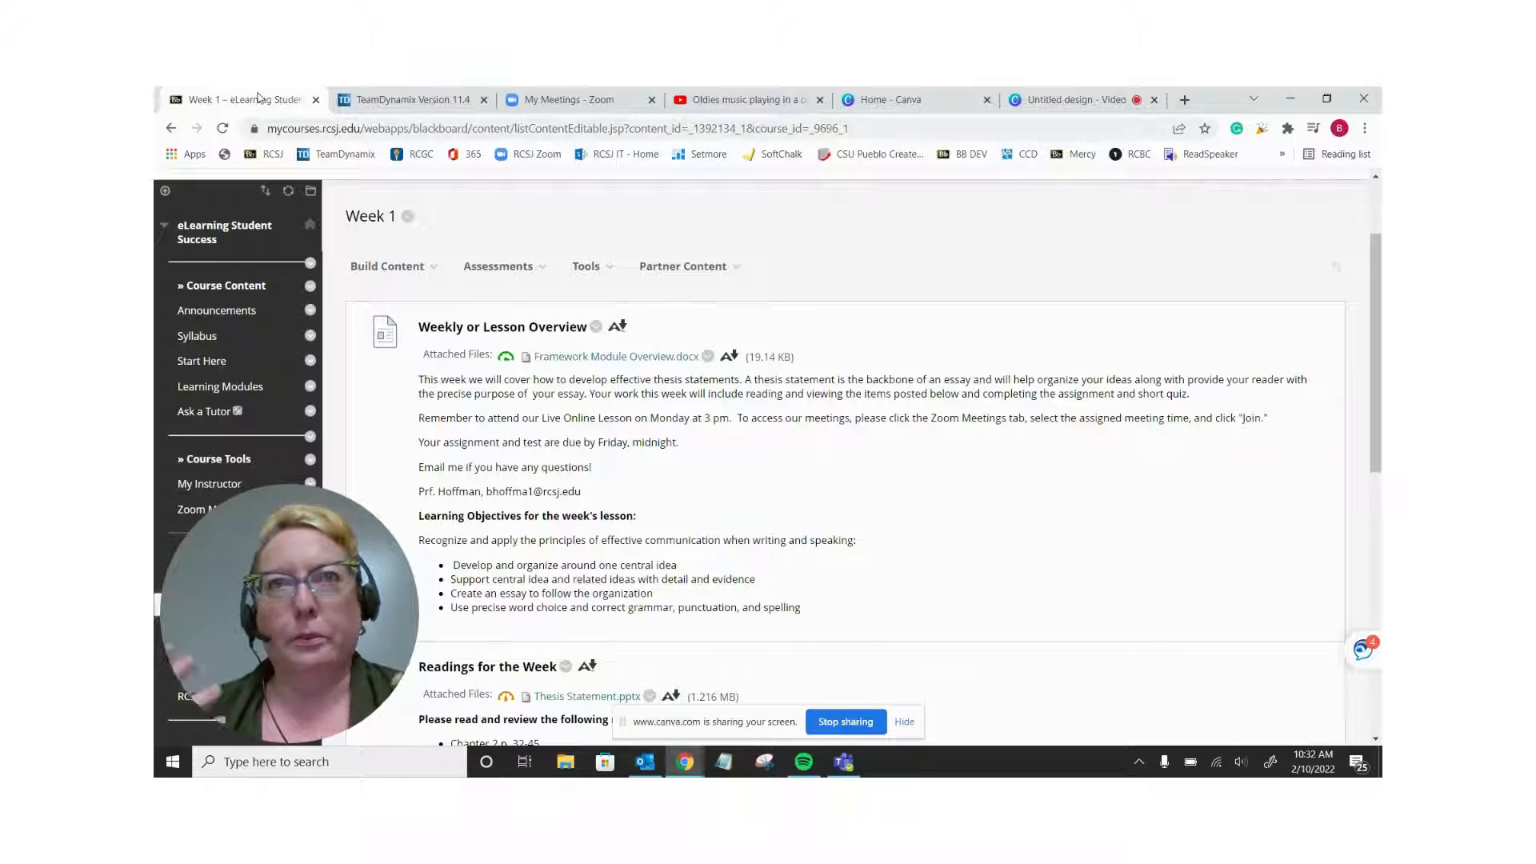
Start creating a new content item in the Week 1 learning module
scroll(486, 307, down, 1)
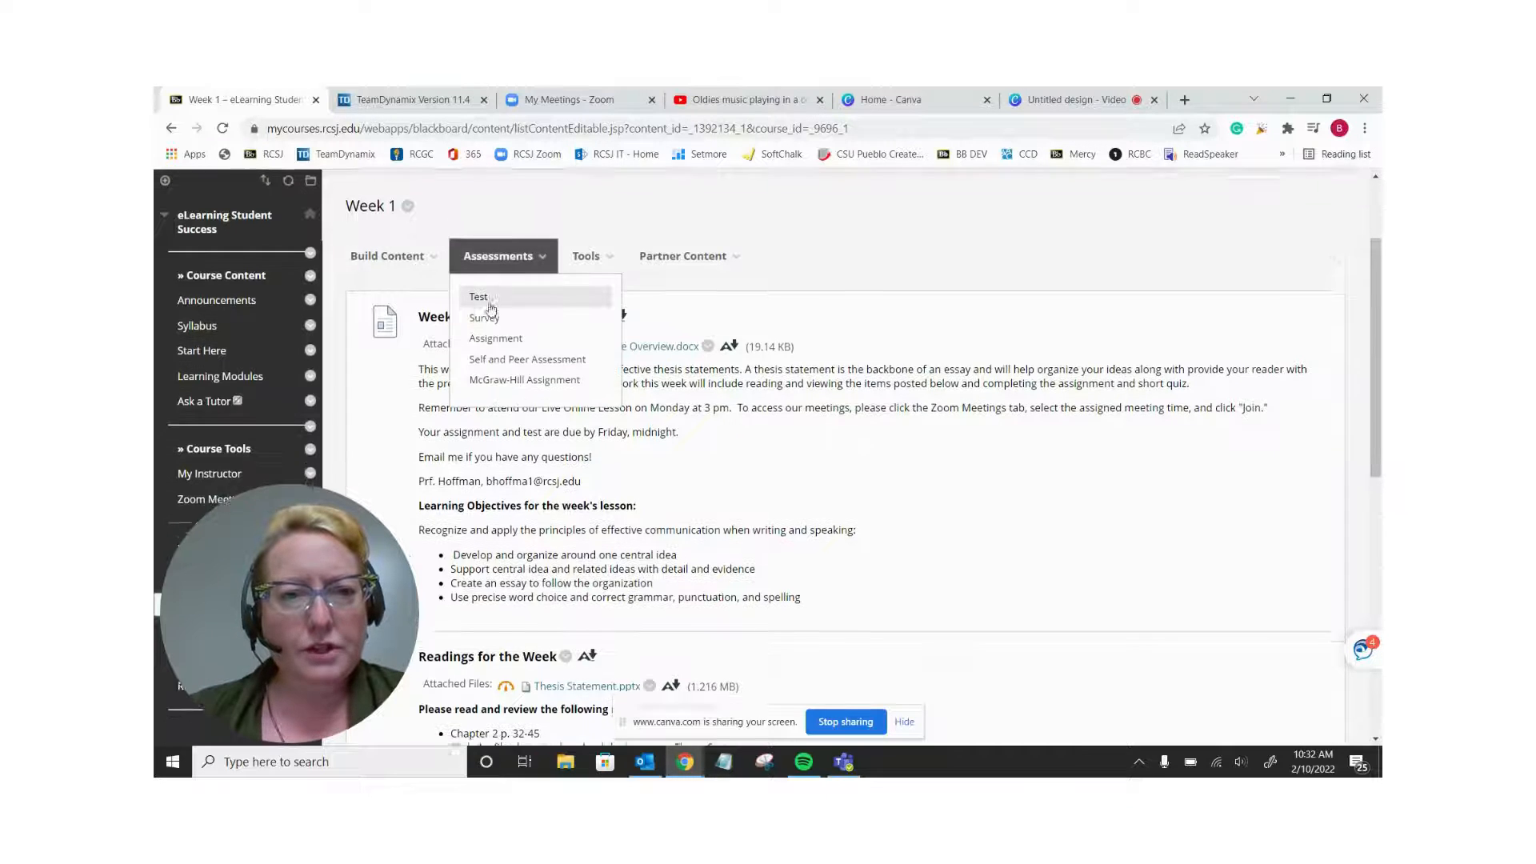
scroll(848, 444, down, 6)
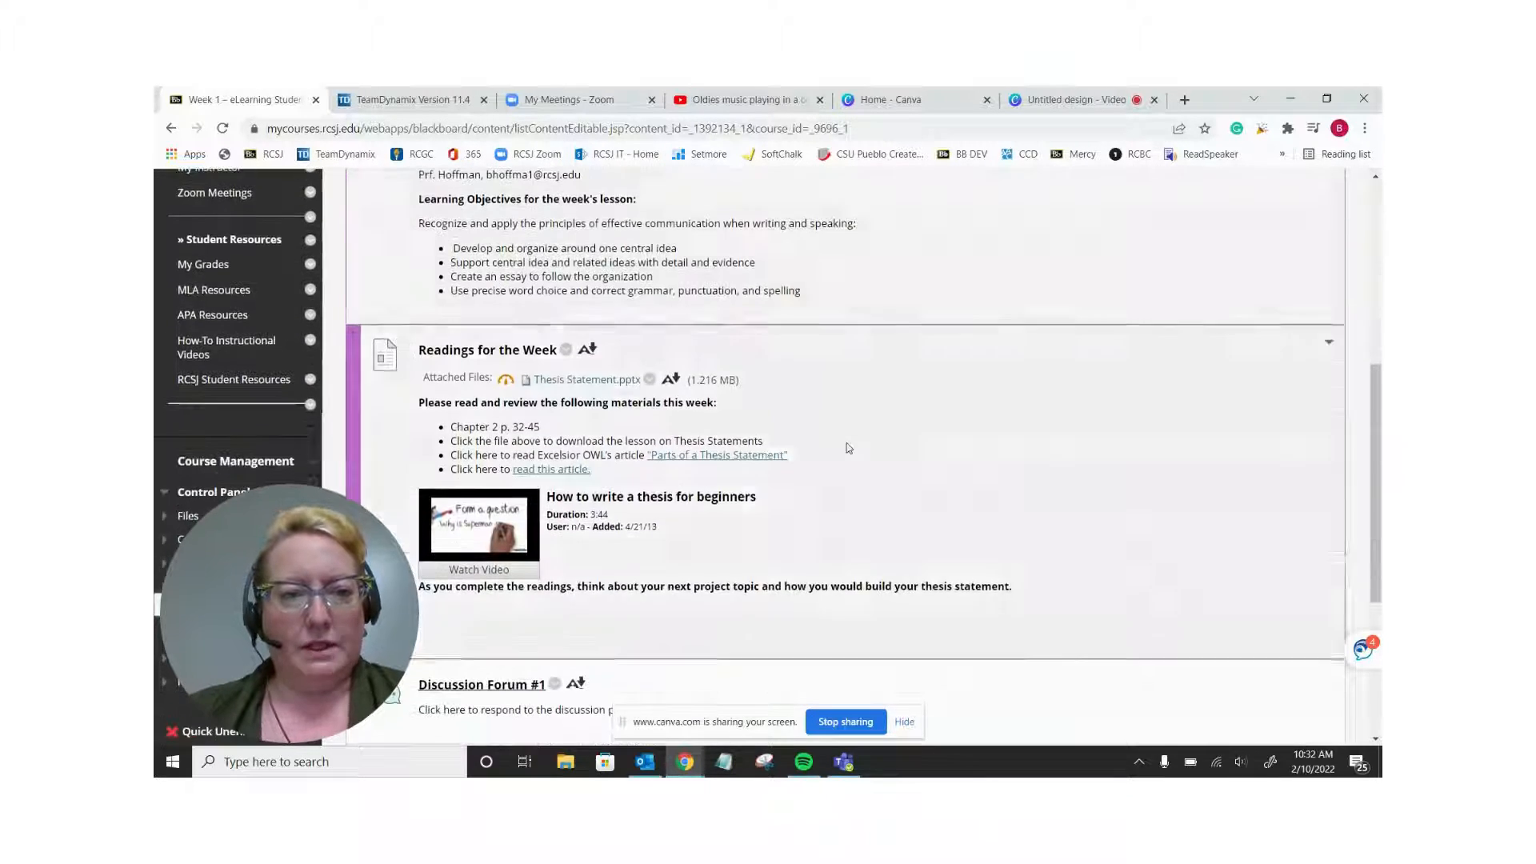
scroll(849, 447, up, 3)
scroll(848, 447, up, 5)
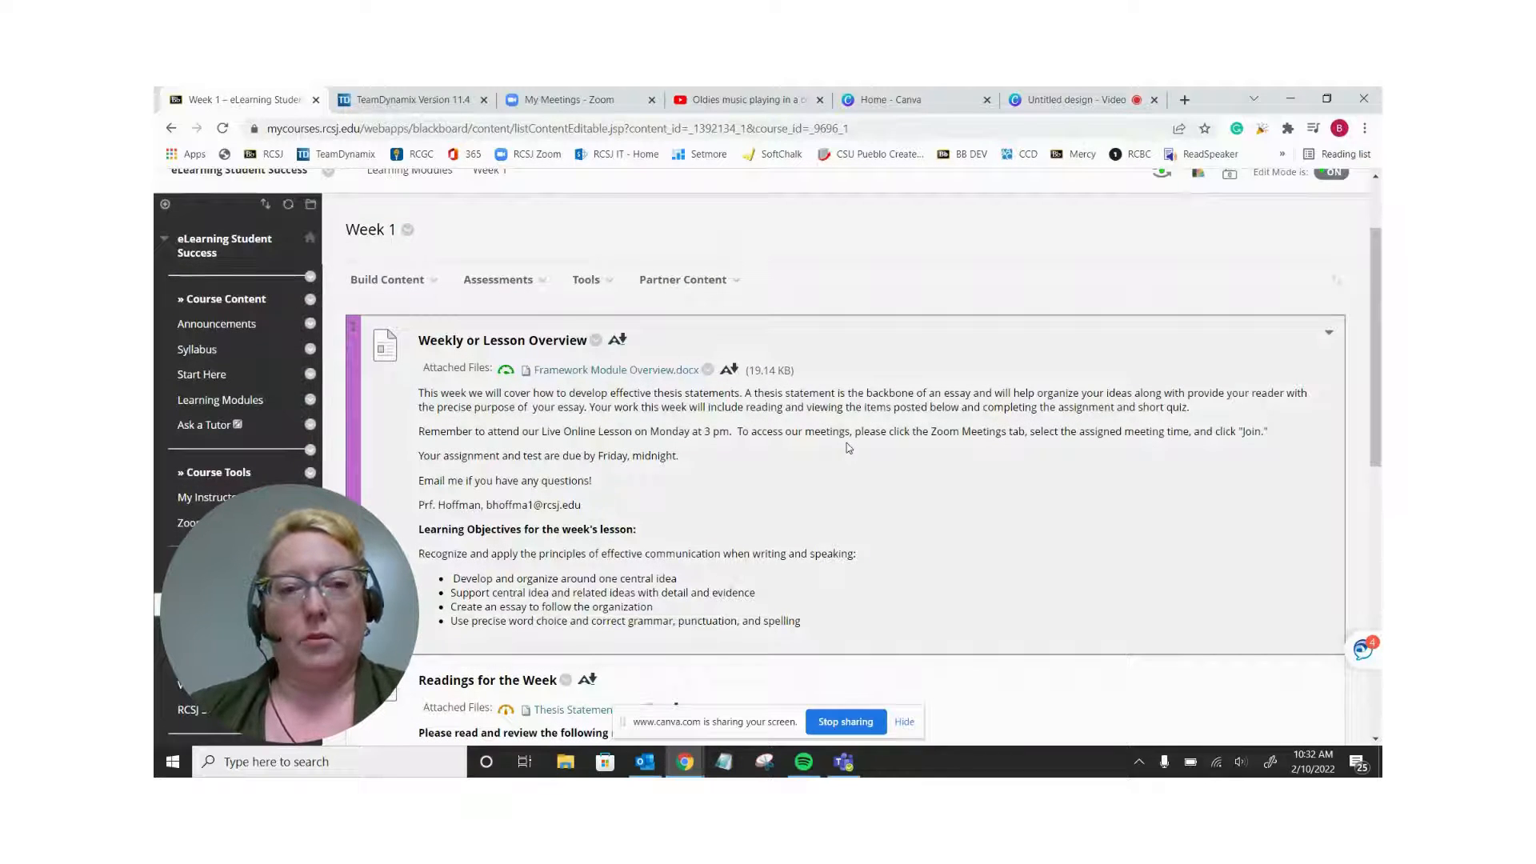
click(396, 280)
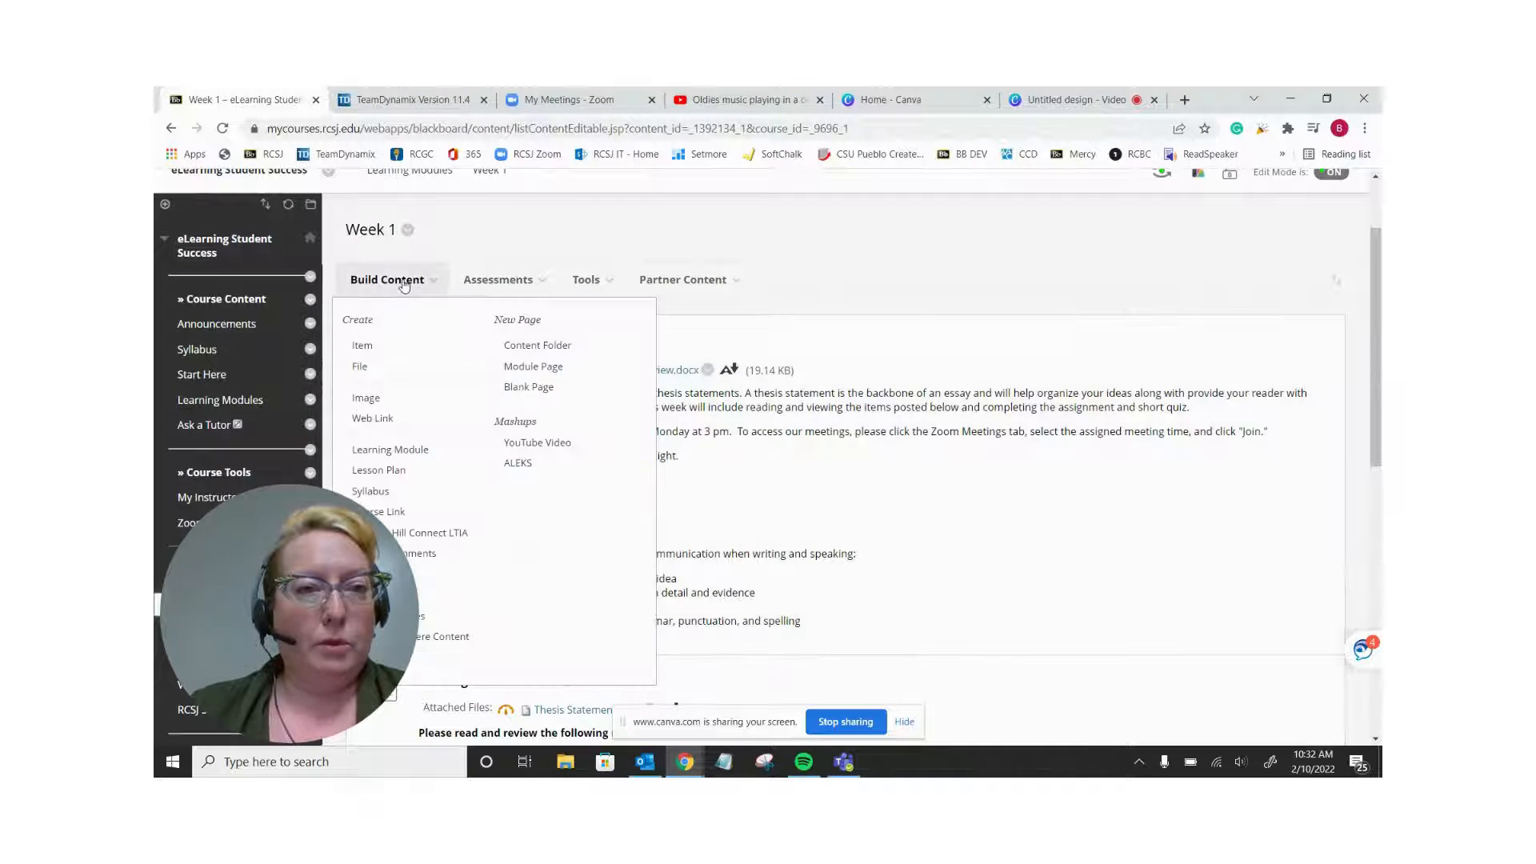
click(380, 350)
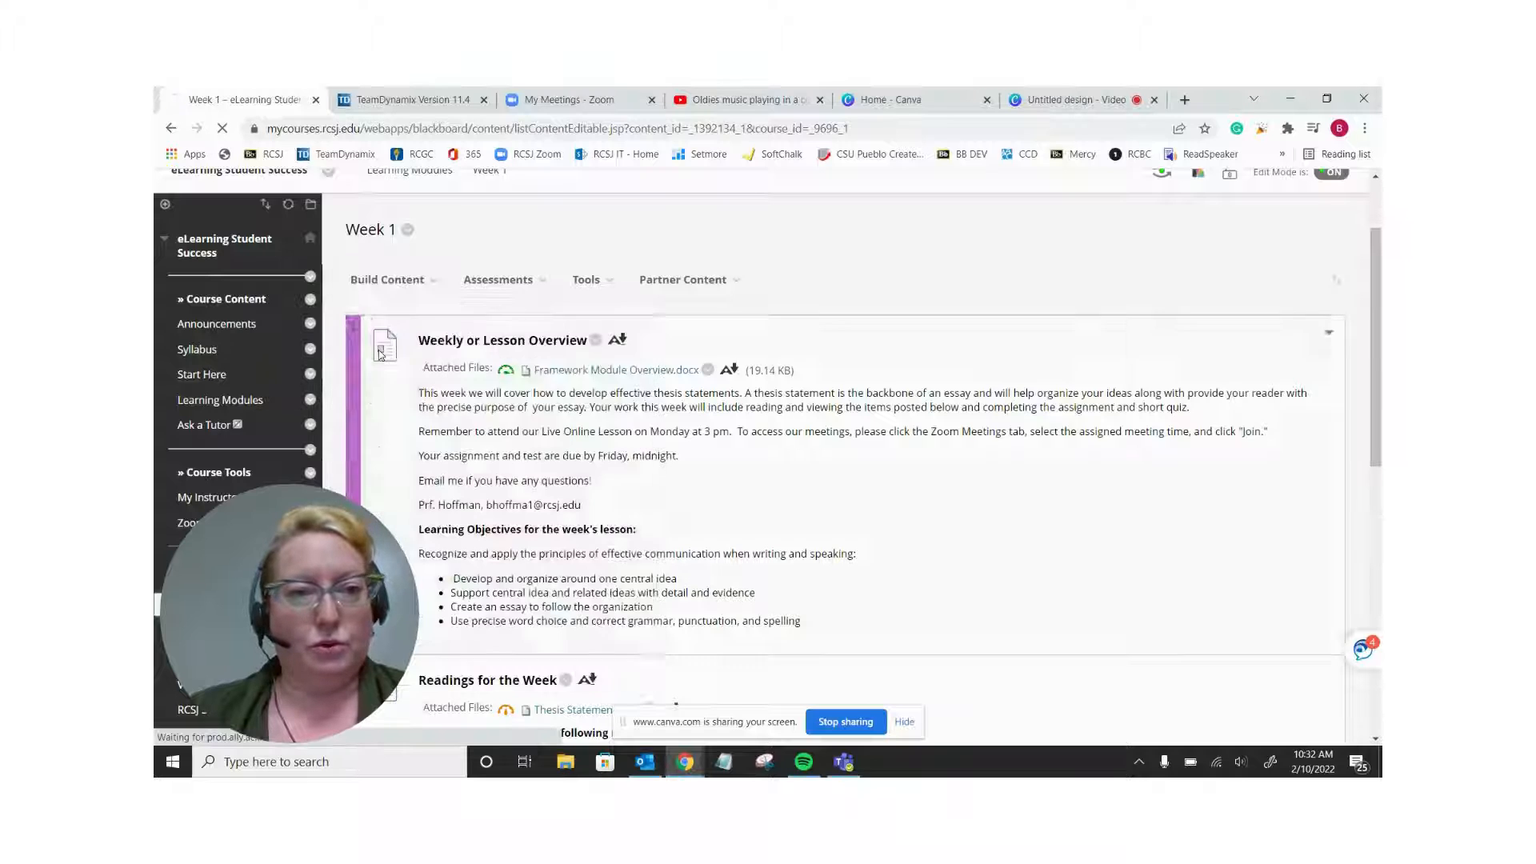
Name the new content item "Music for Studying"
click(640, 519)
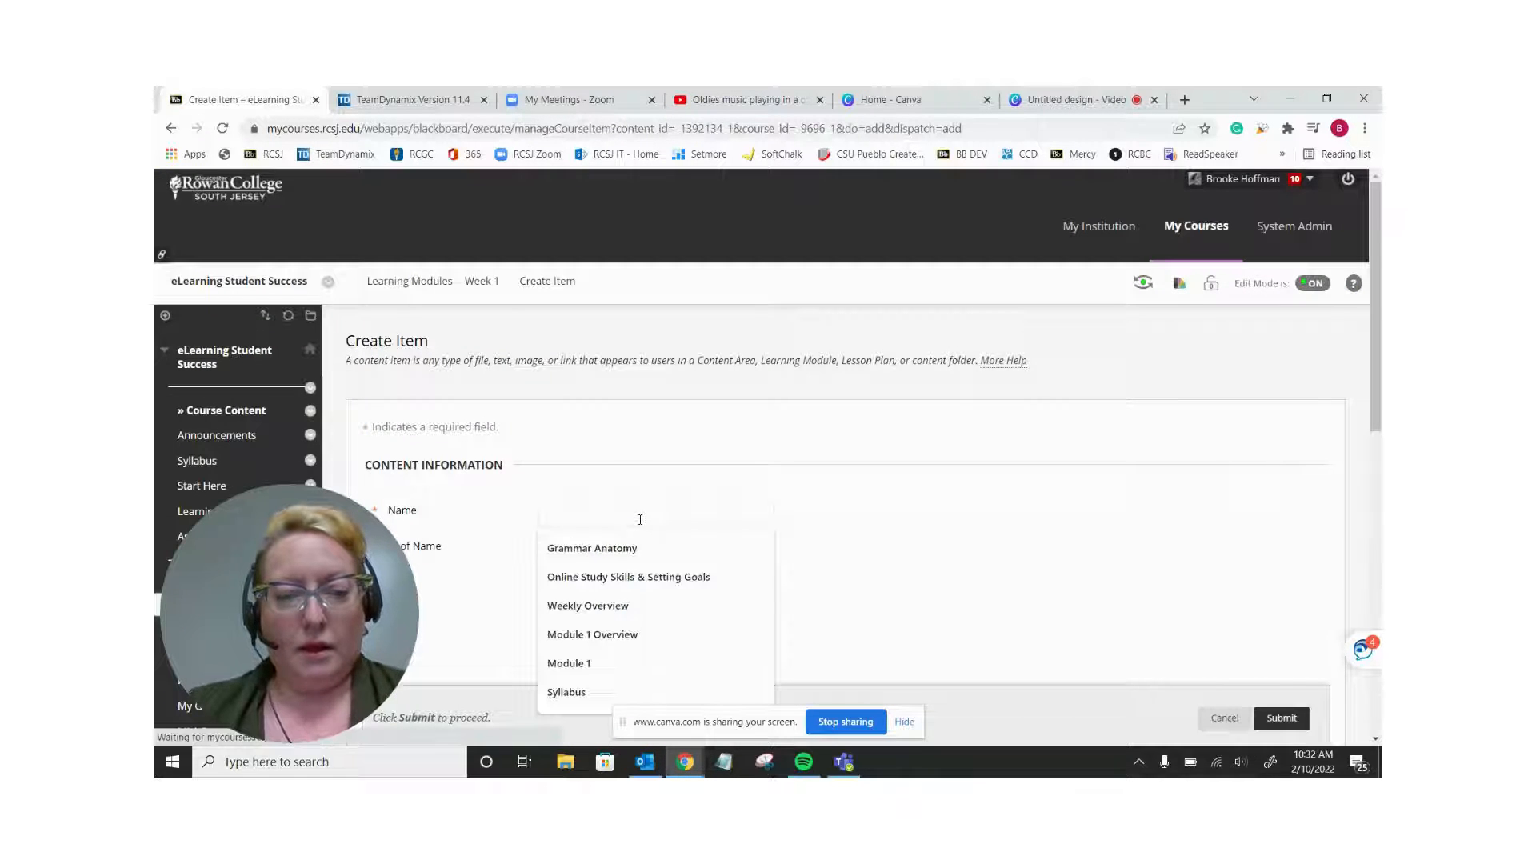
text(Music )
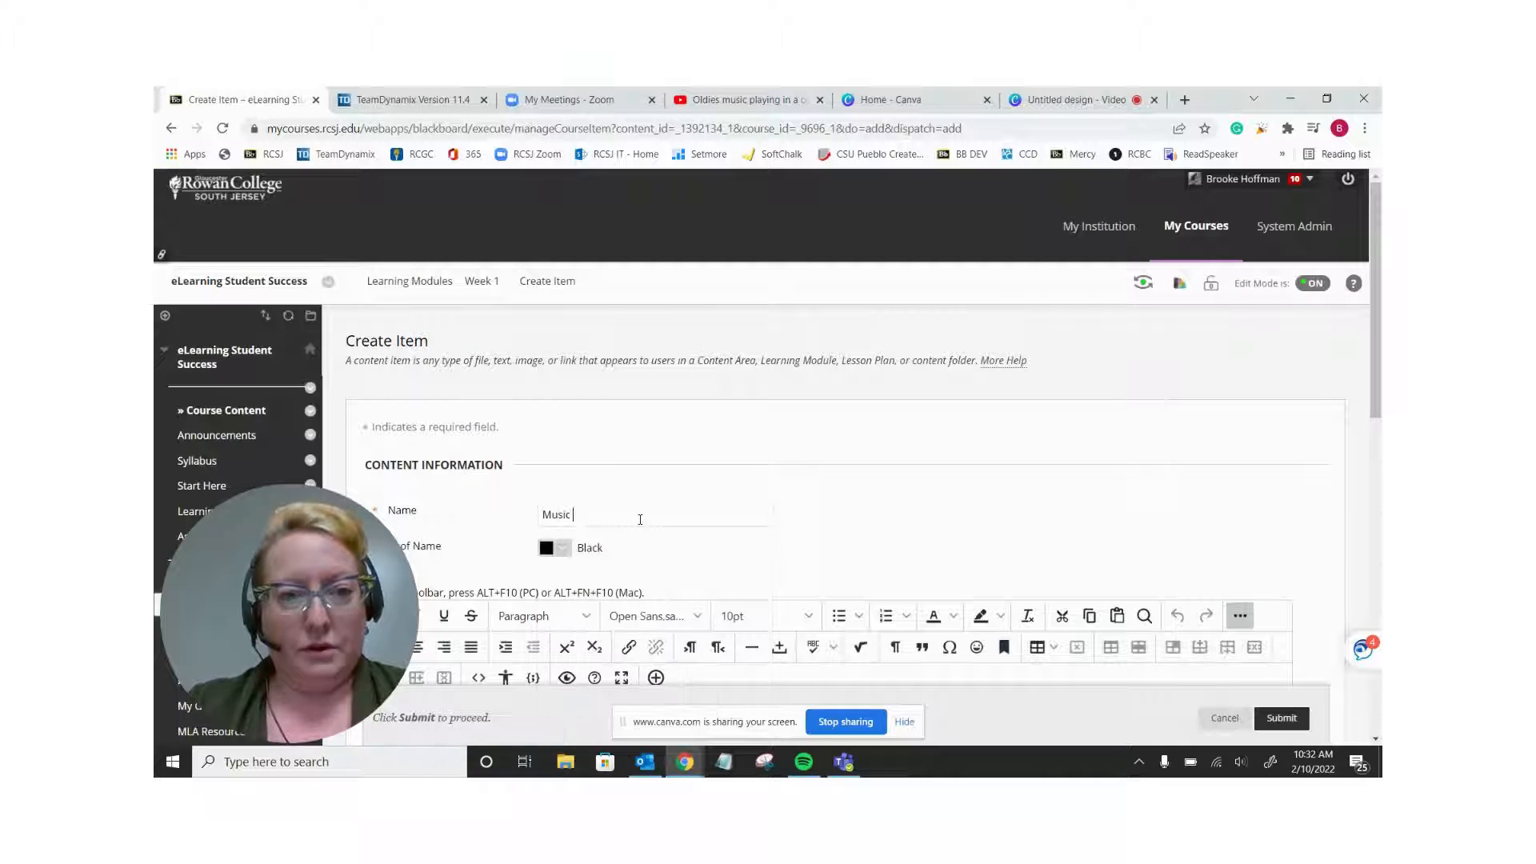
text(f)
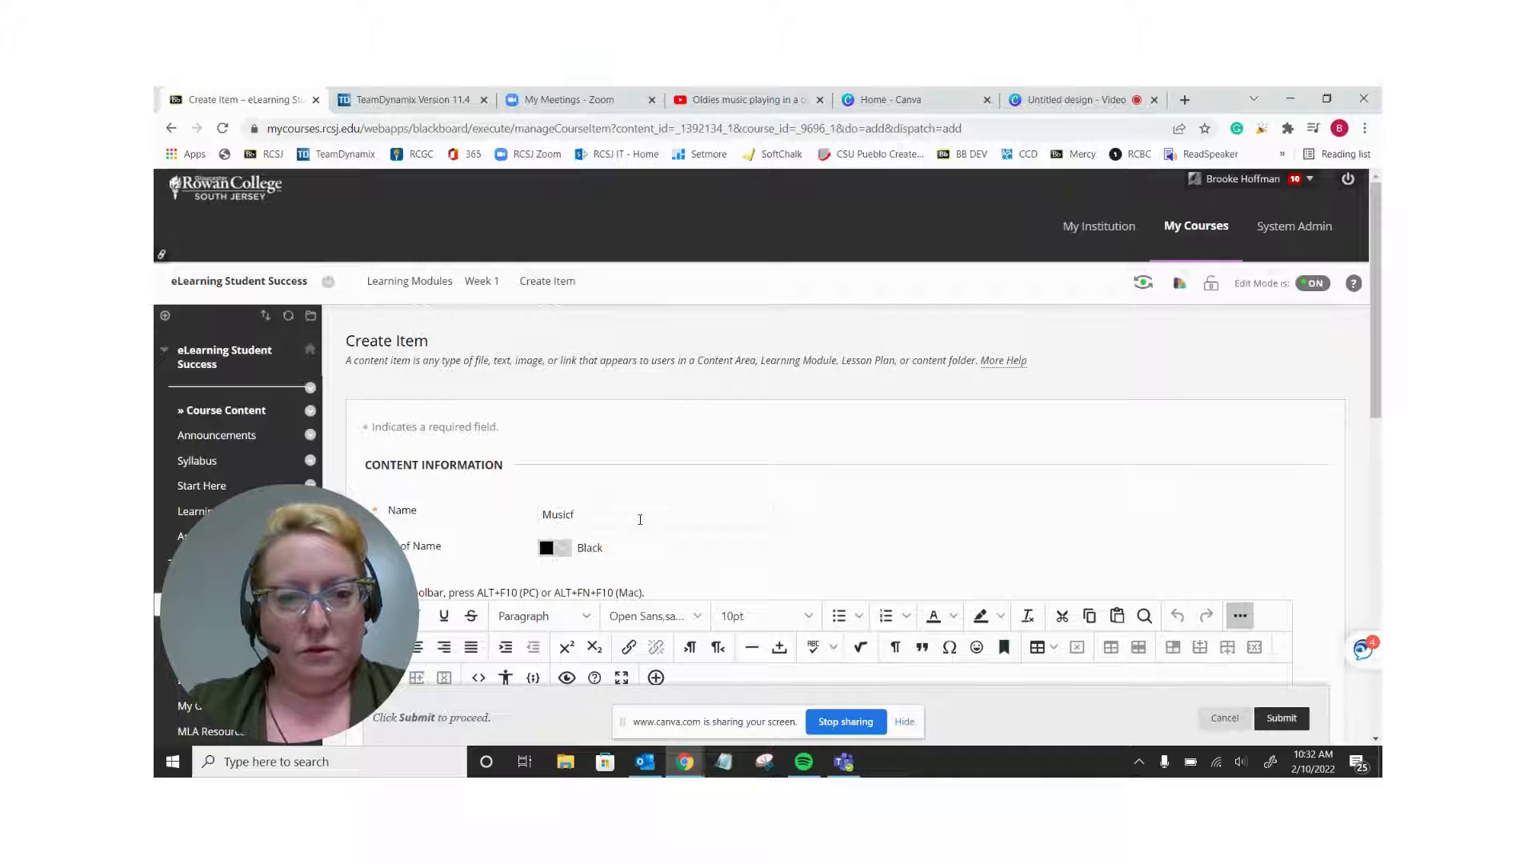
text(or S)
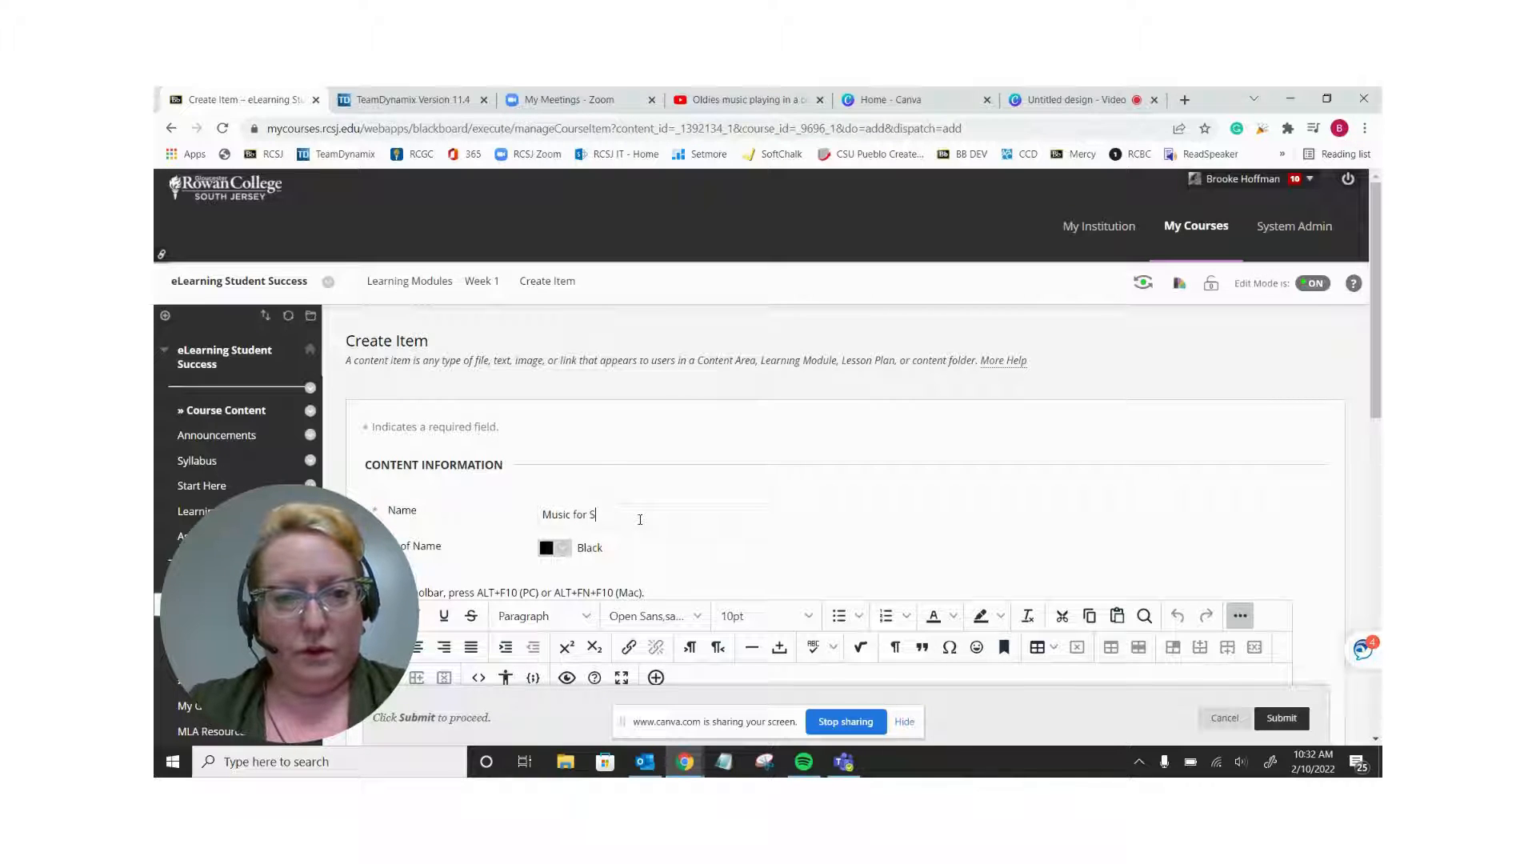
text(tudy)
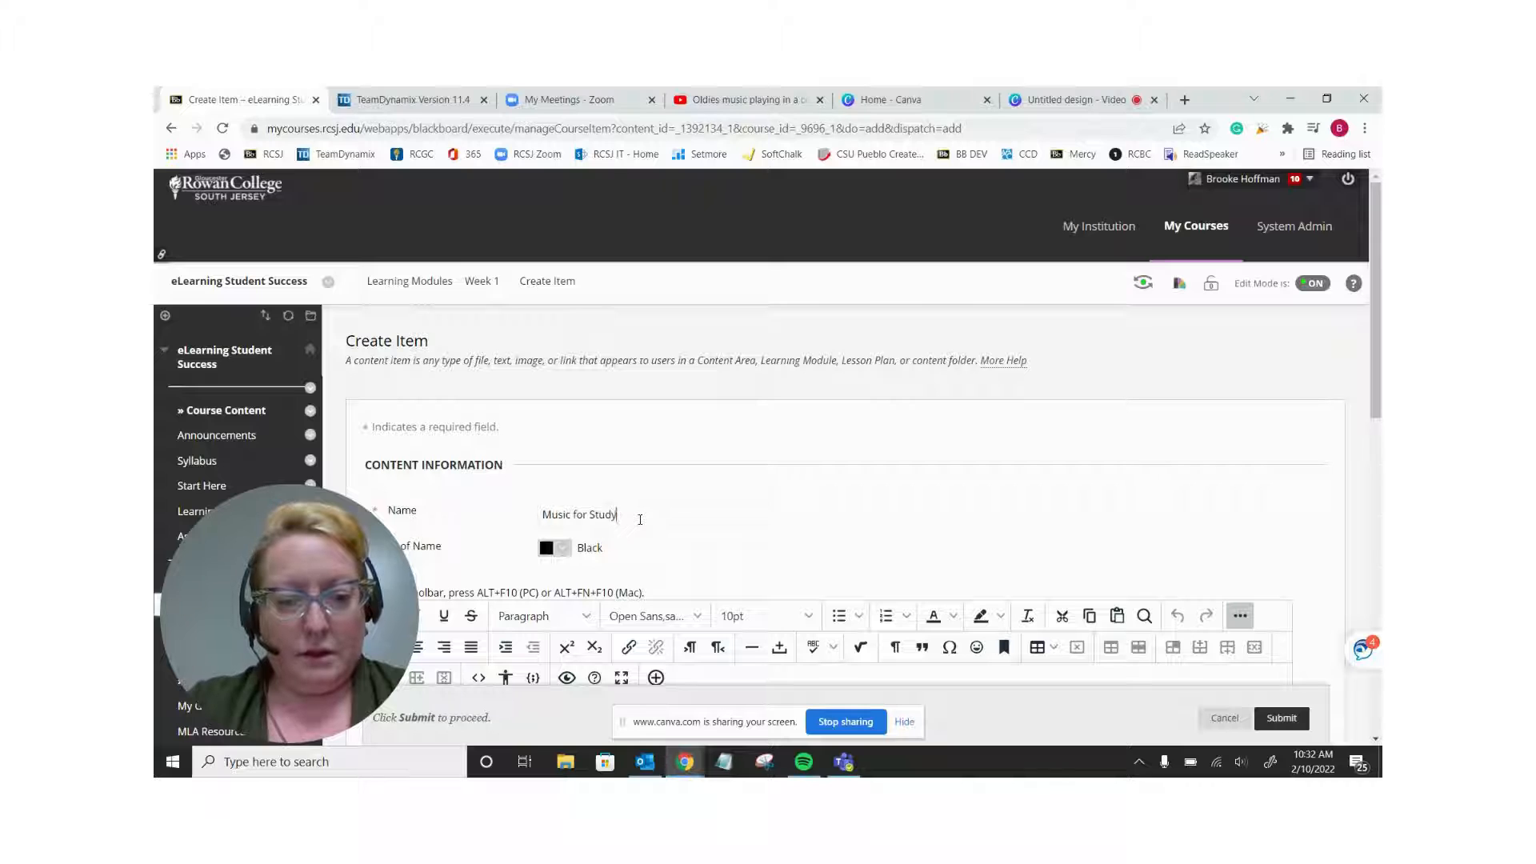
text(ing)
Switch to YouTube and copy the iframe embed code of the "Oldies music playing in a coffee shop" video
scroll(1034, 557, down, 2)
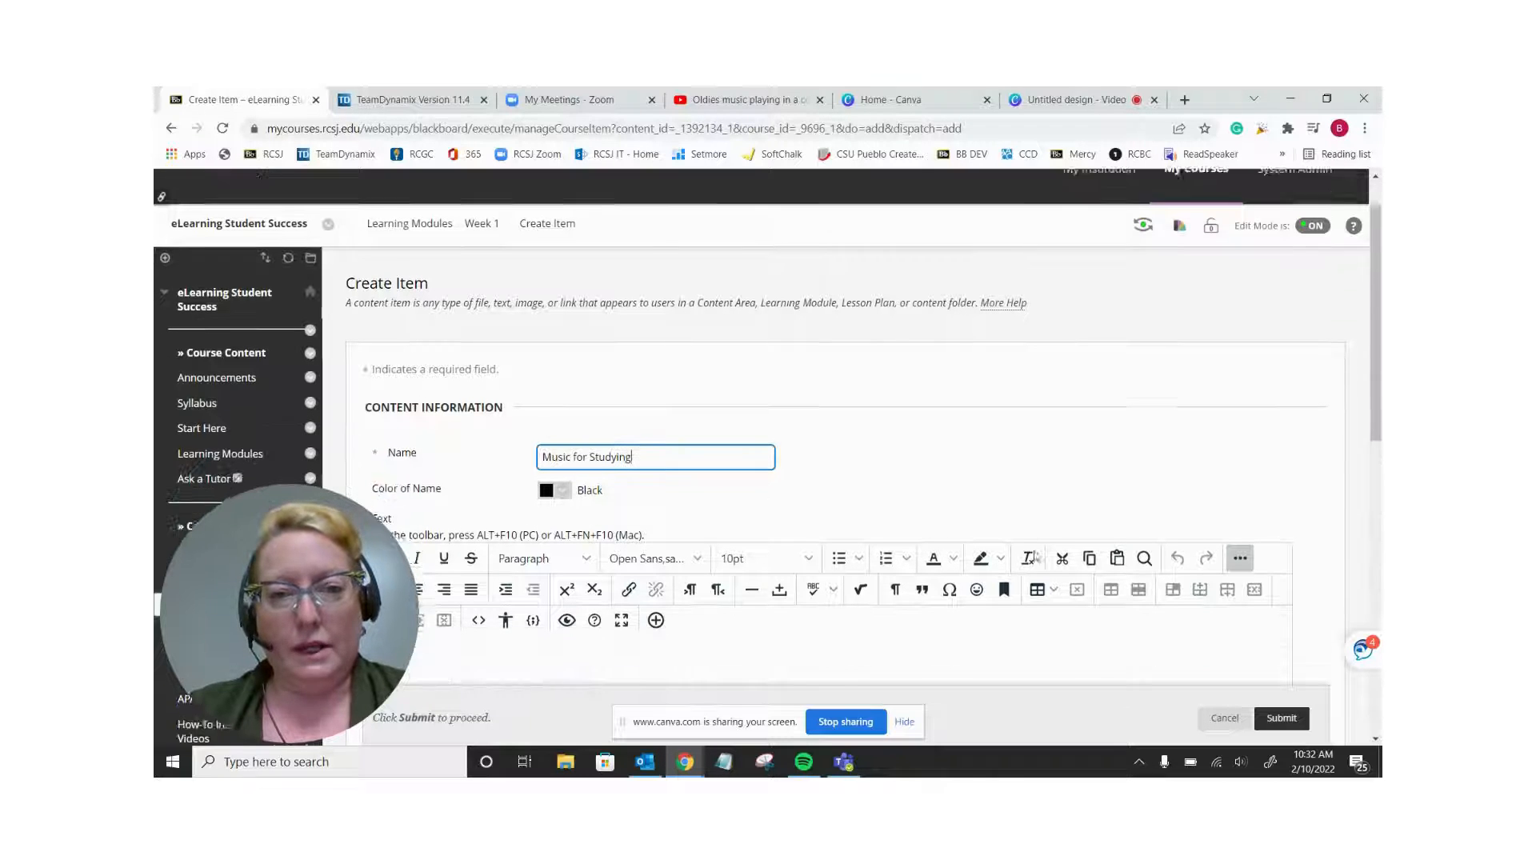
scroll(1034, 557, down, 2)
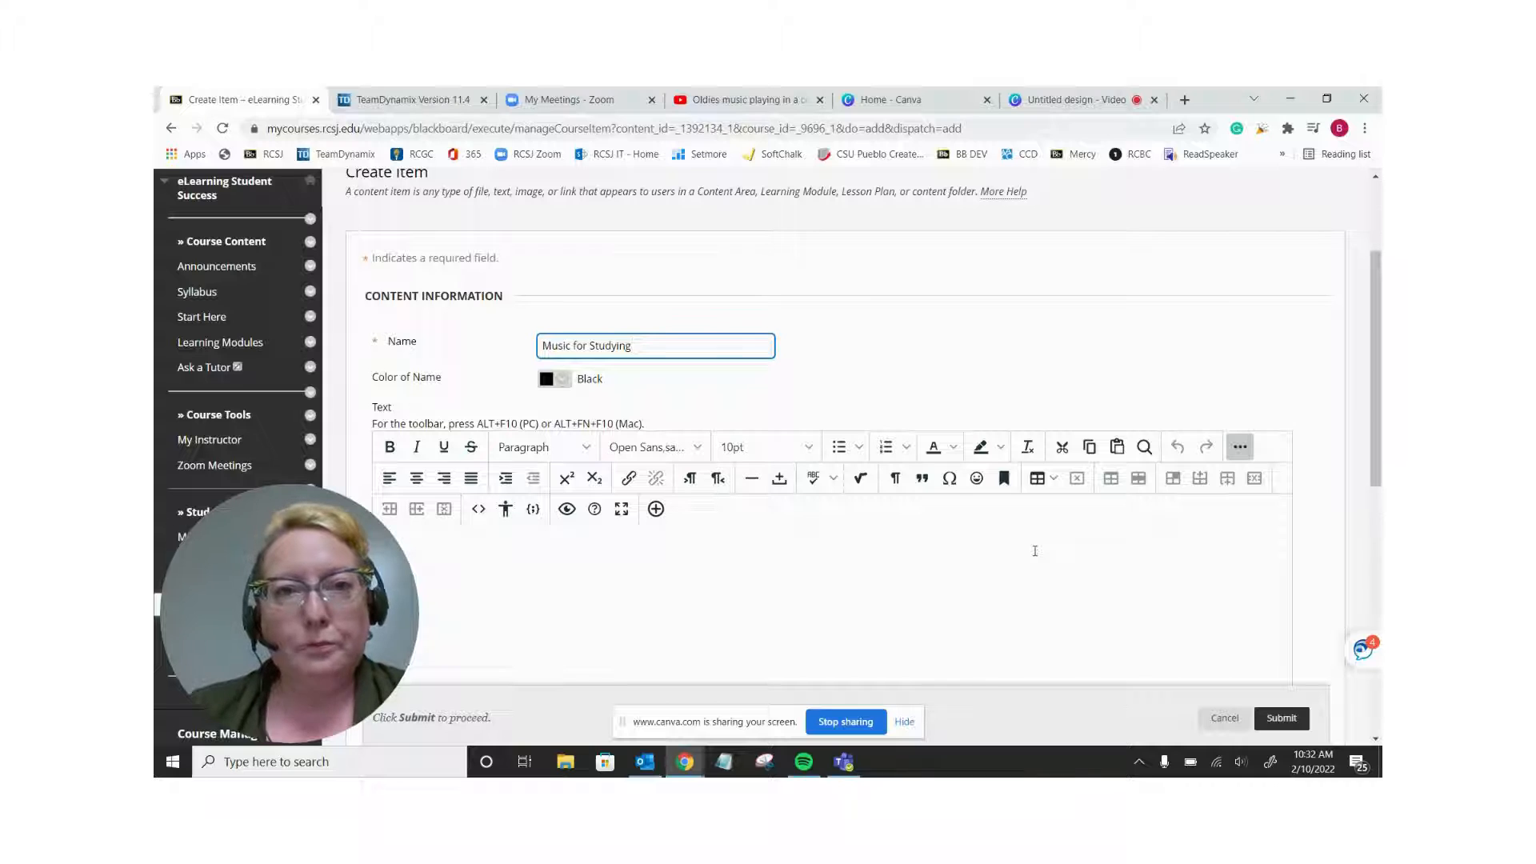
click(727, 101)
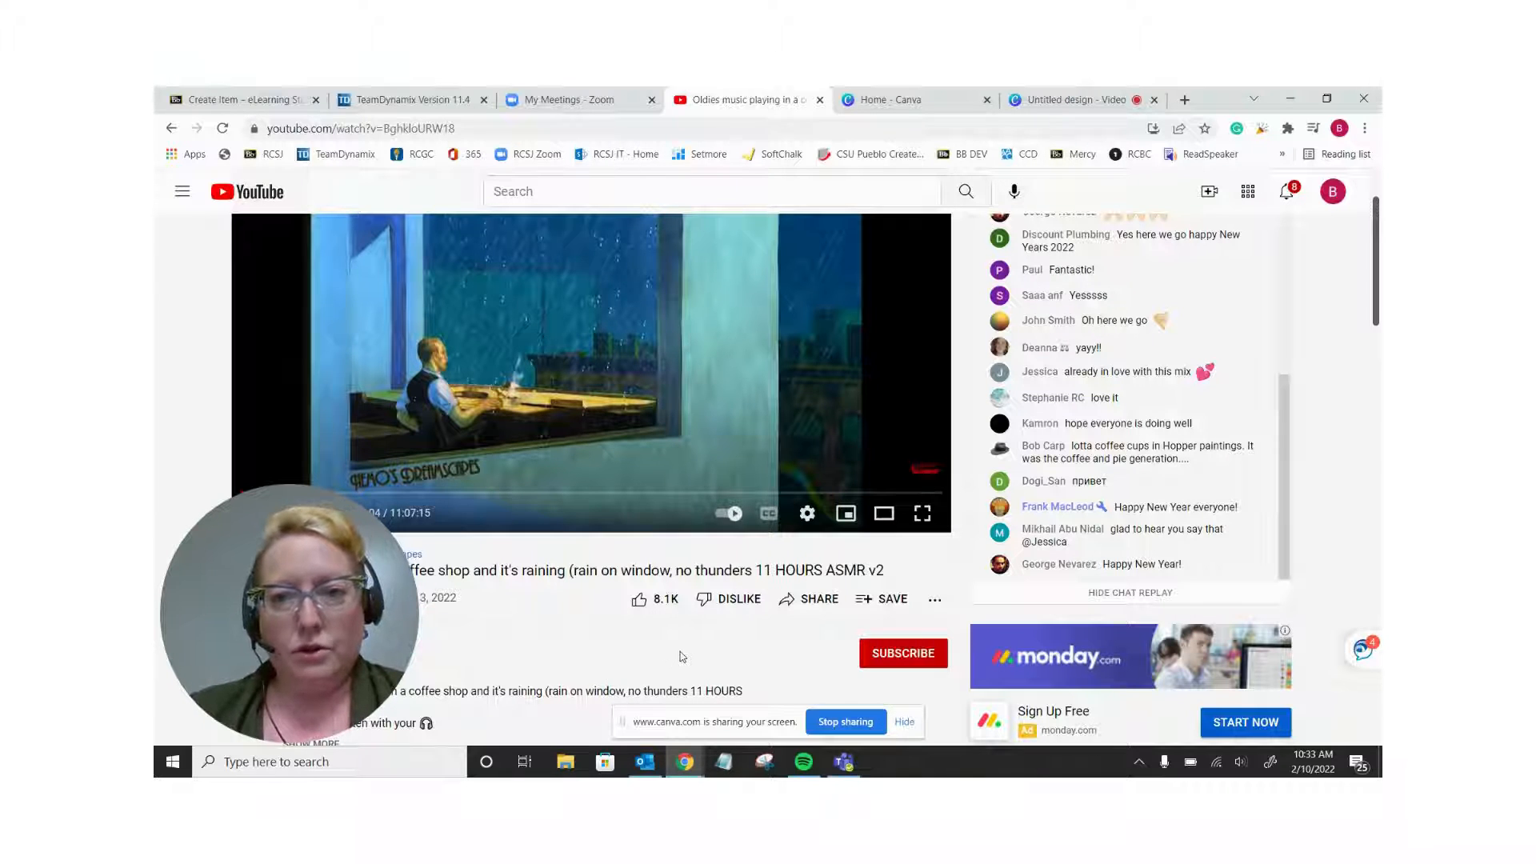
click(815, 605)
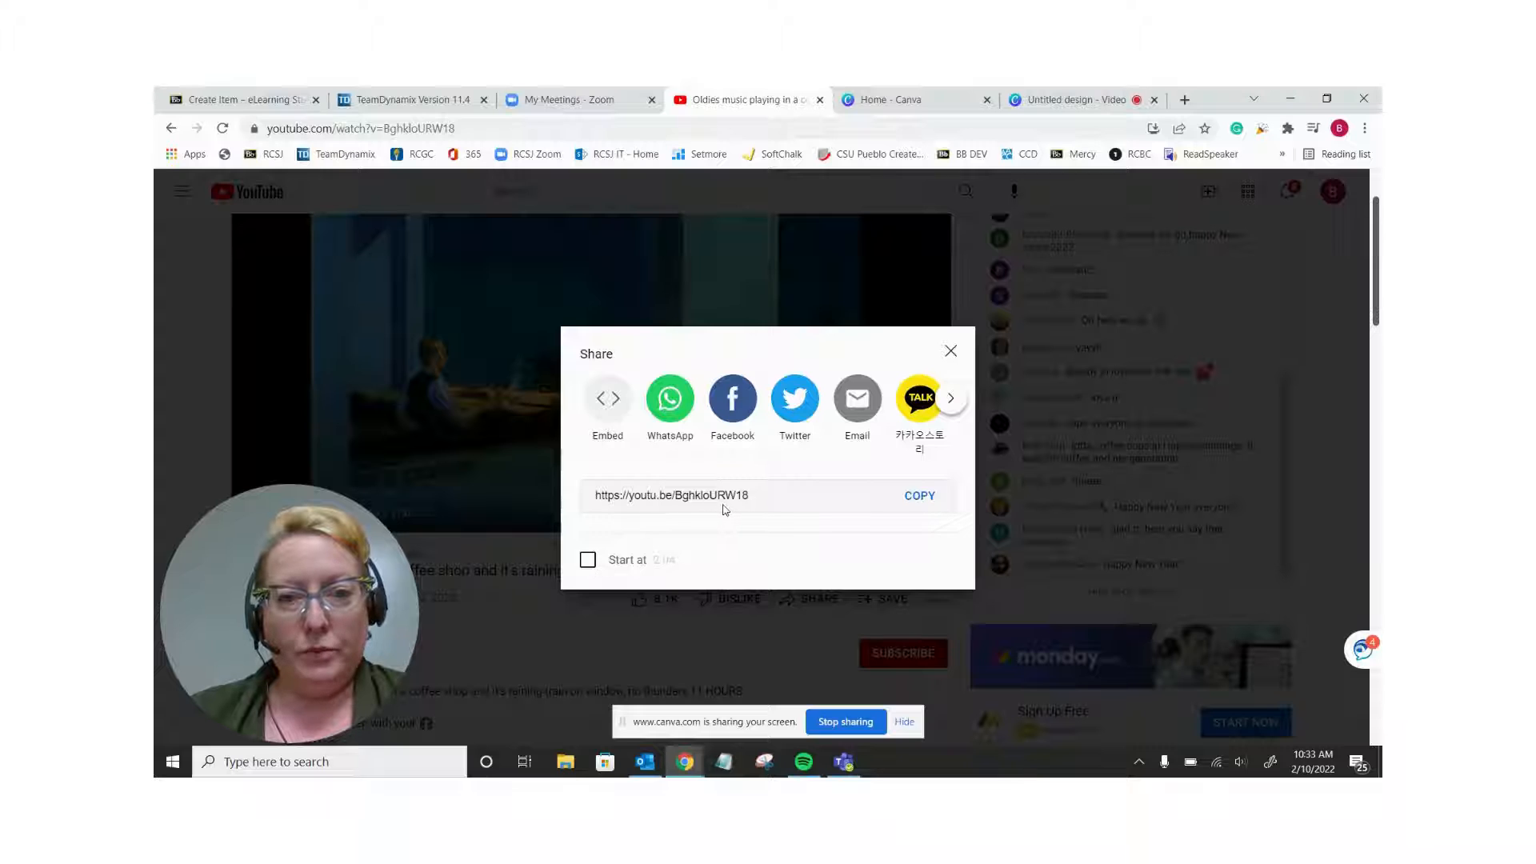
click(608, 397)
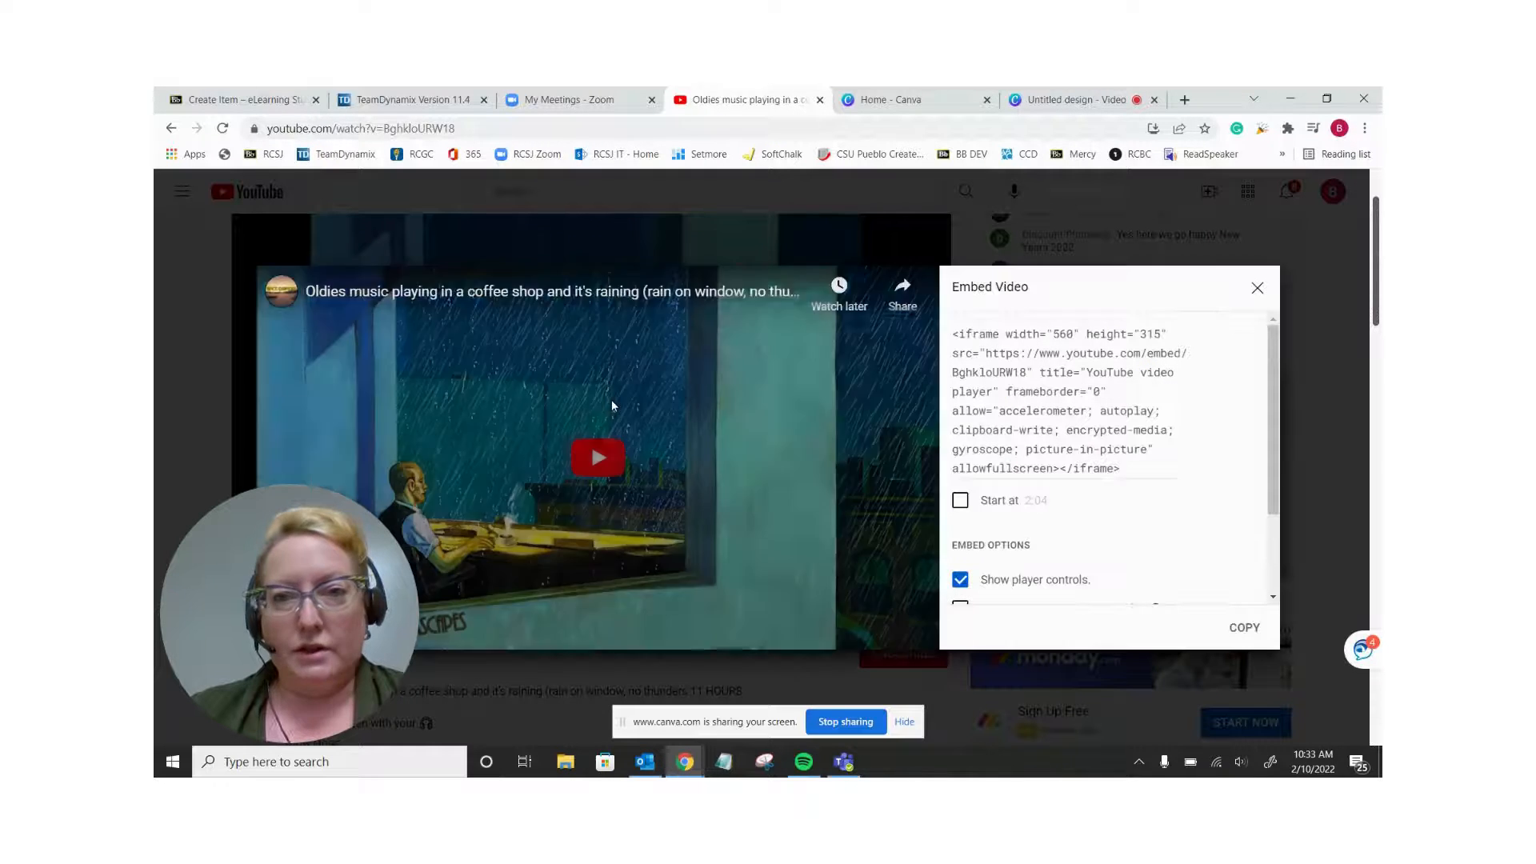
click(1020, 397)
key(ctrl+c)
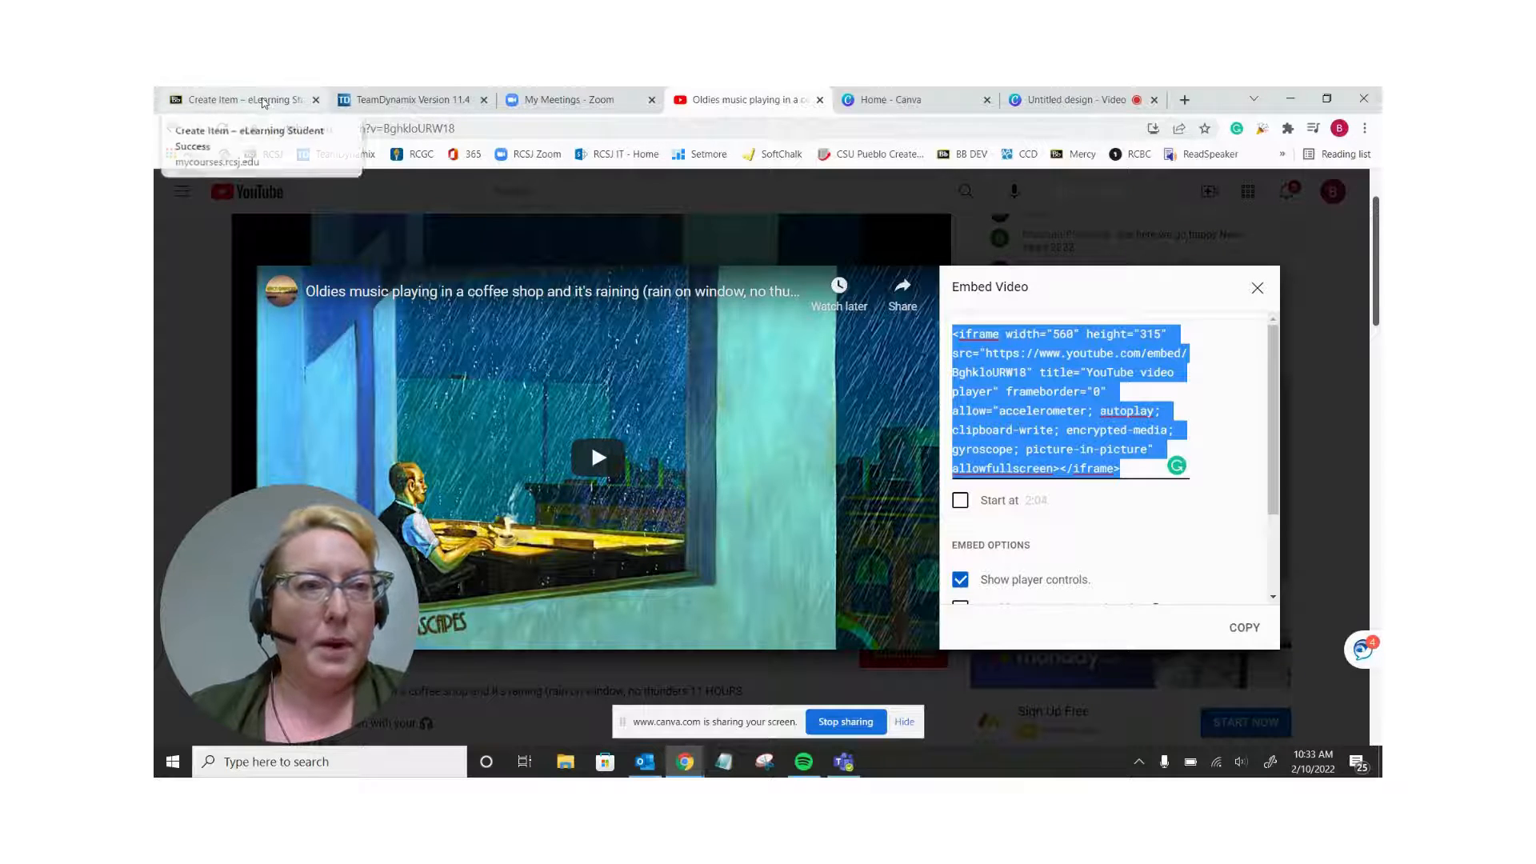
Return to the Blackboard item and save the copied iframe embed code in its text's source code
click(264, 100)
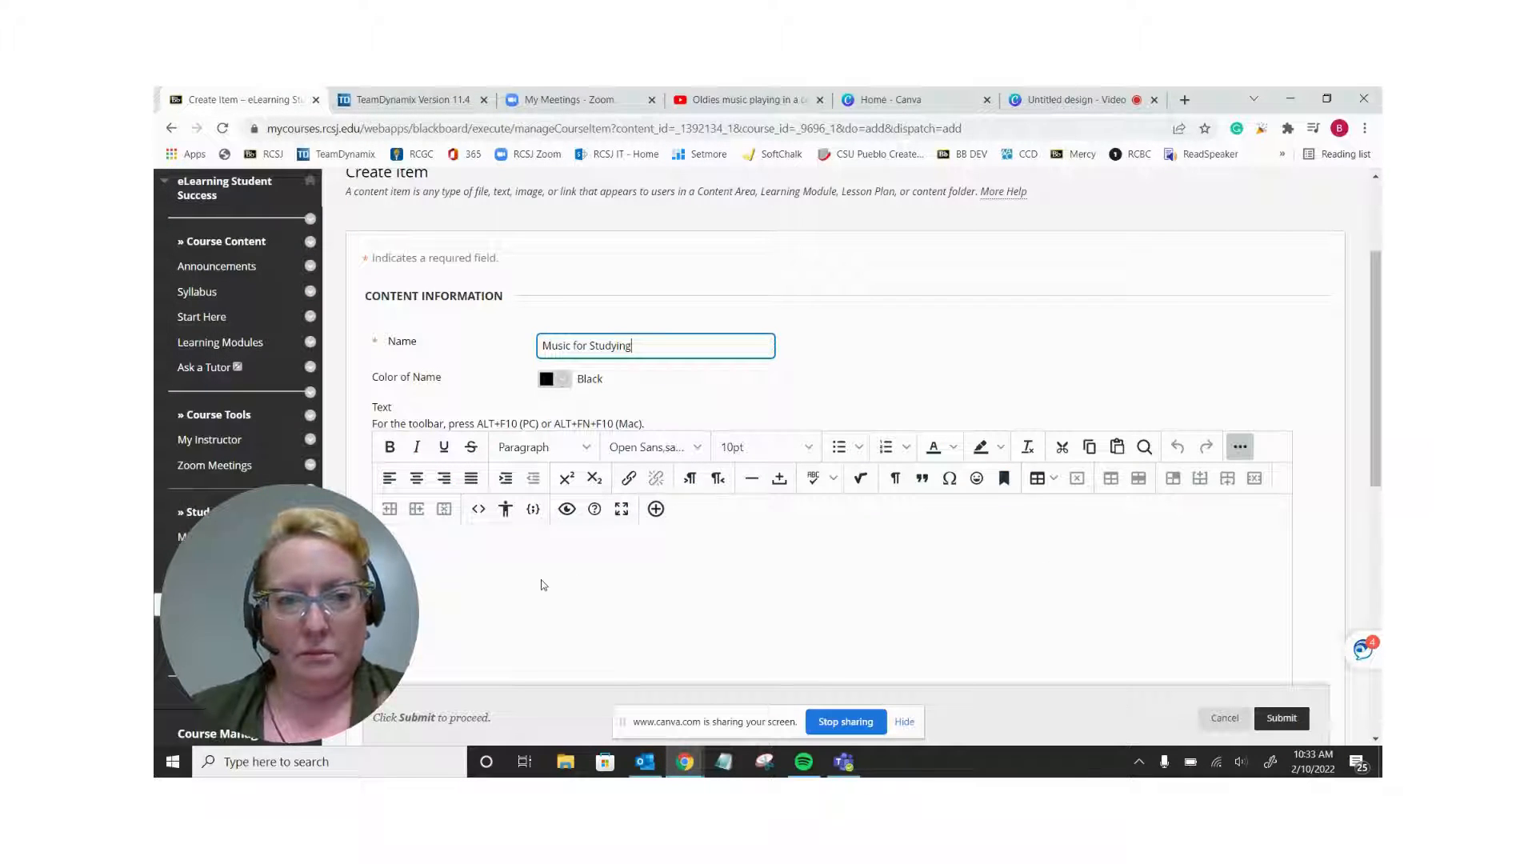
click(478, 510)
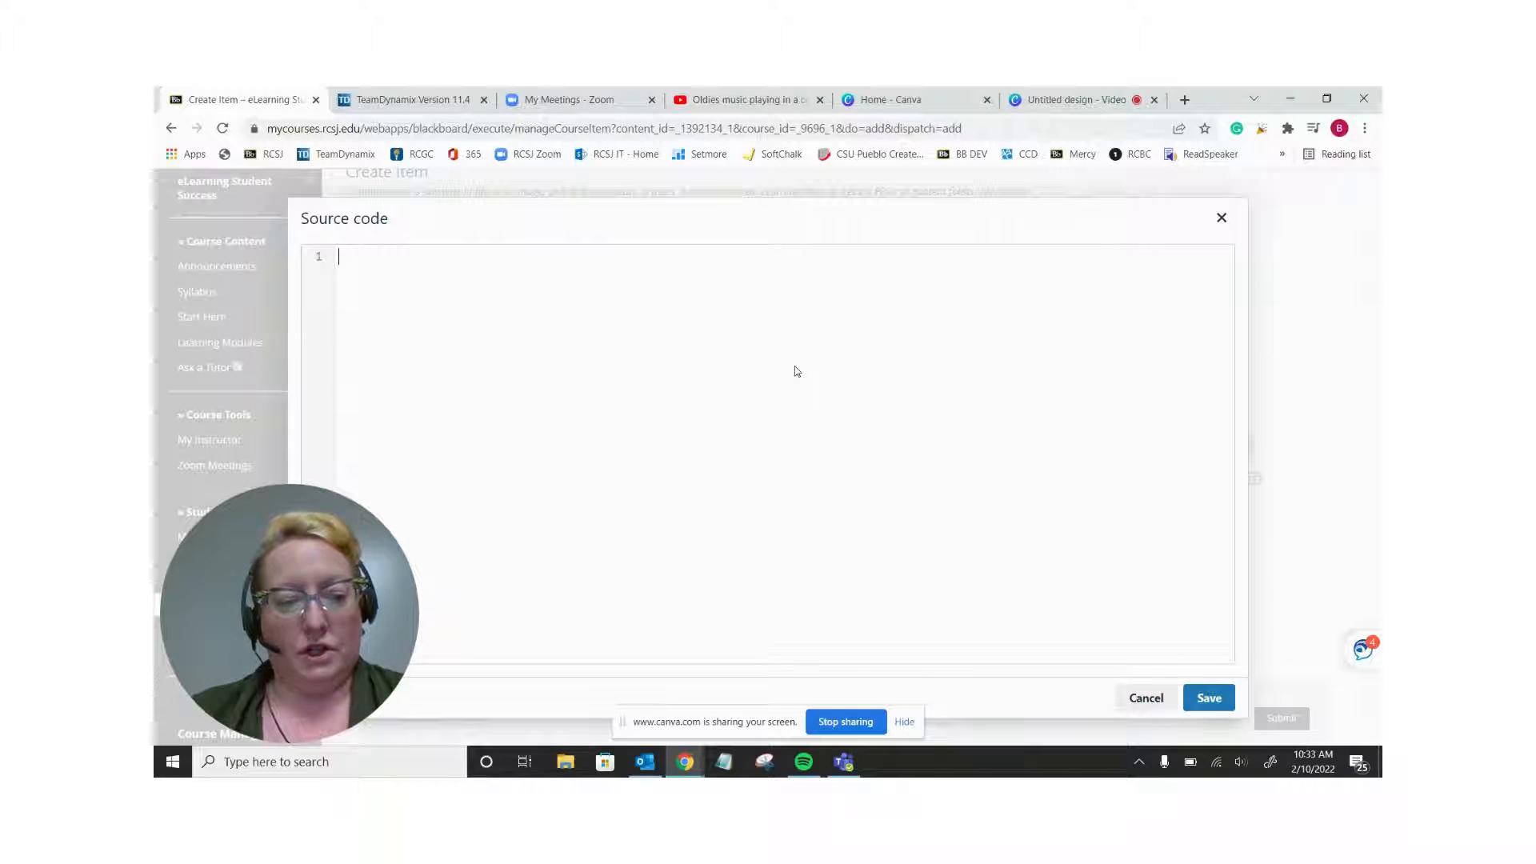
key(ctrl+v)
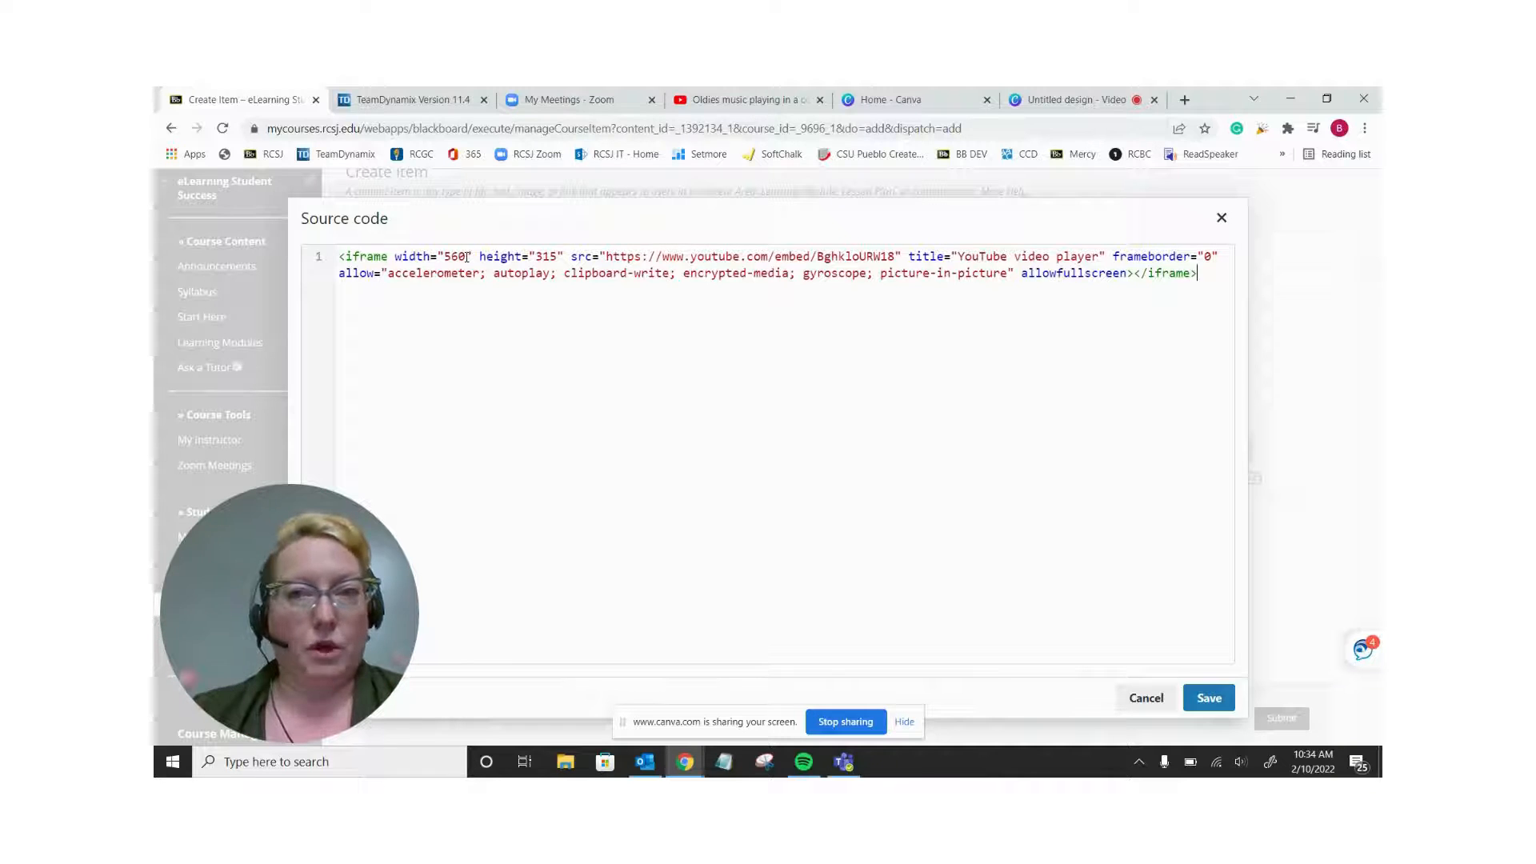
click(1208, 698)
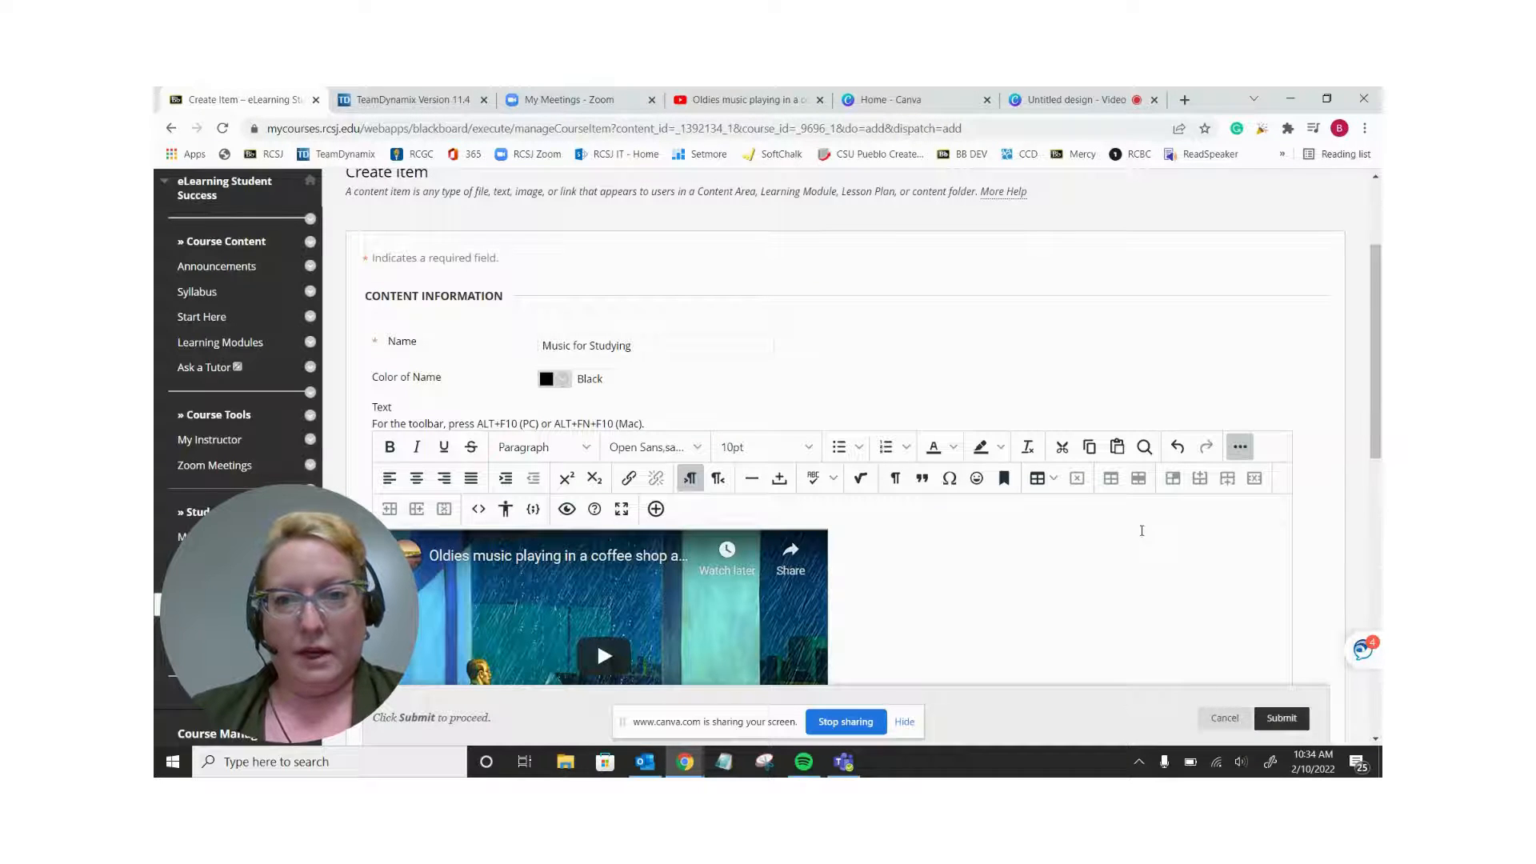
Check the embedded video in the text editor and submit the new item to Week 1
scroll(1107, 388, down, 2)
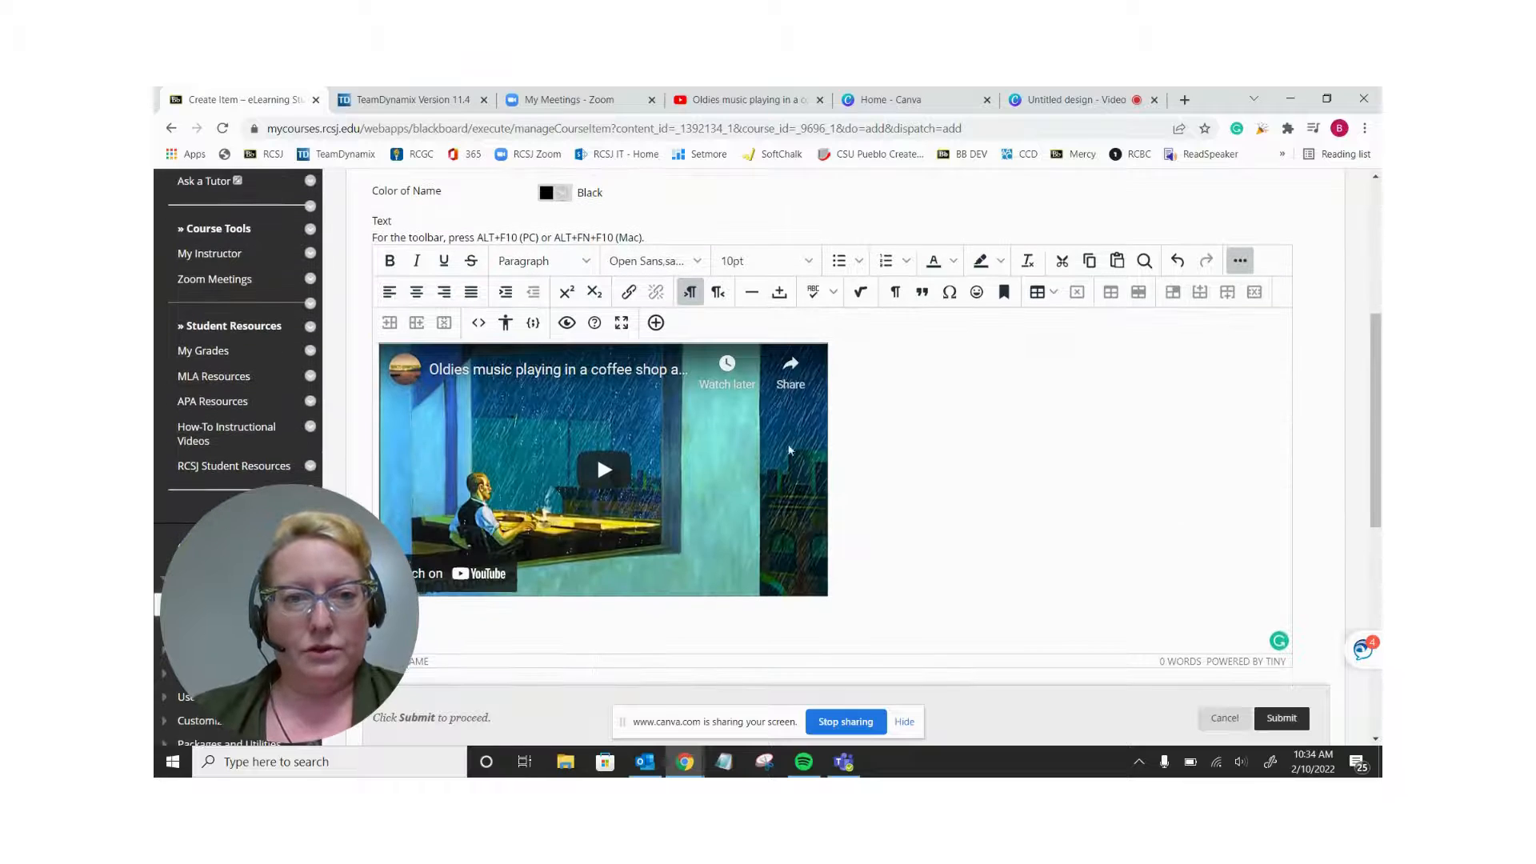
scroll(946, 438, down, 2)
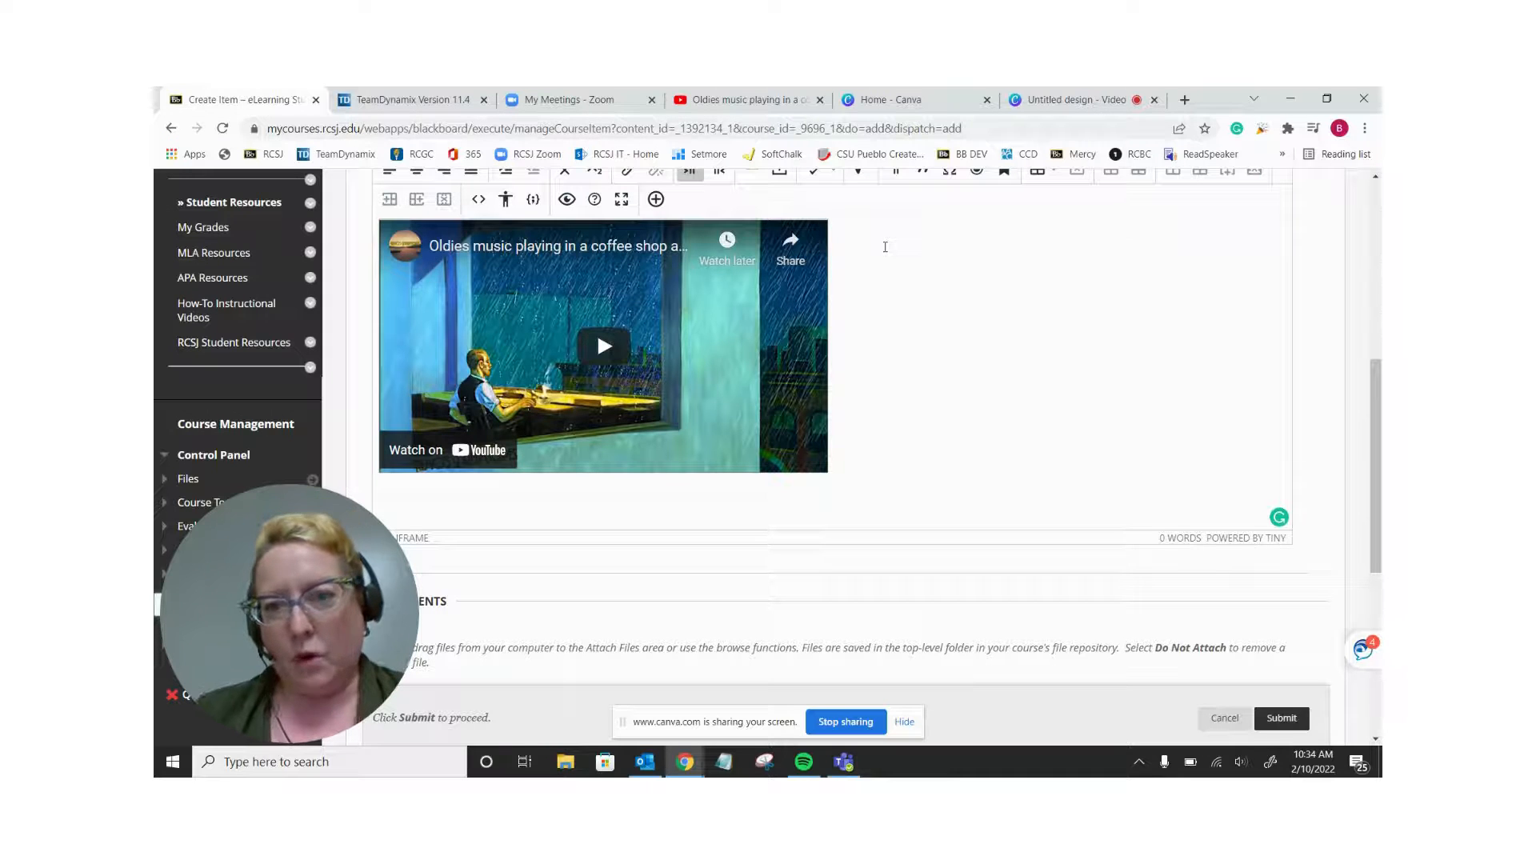
click(1289, 714)
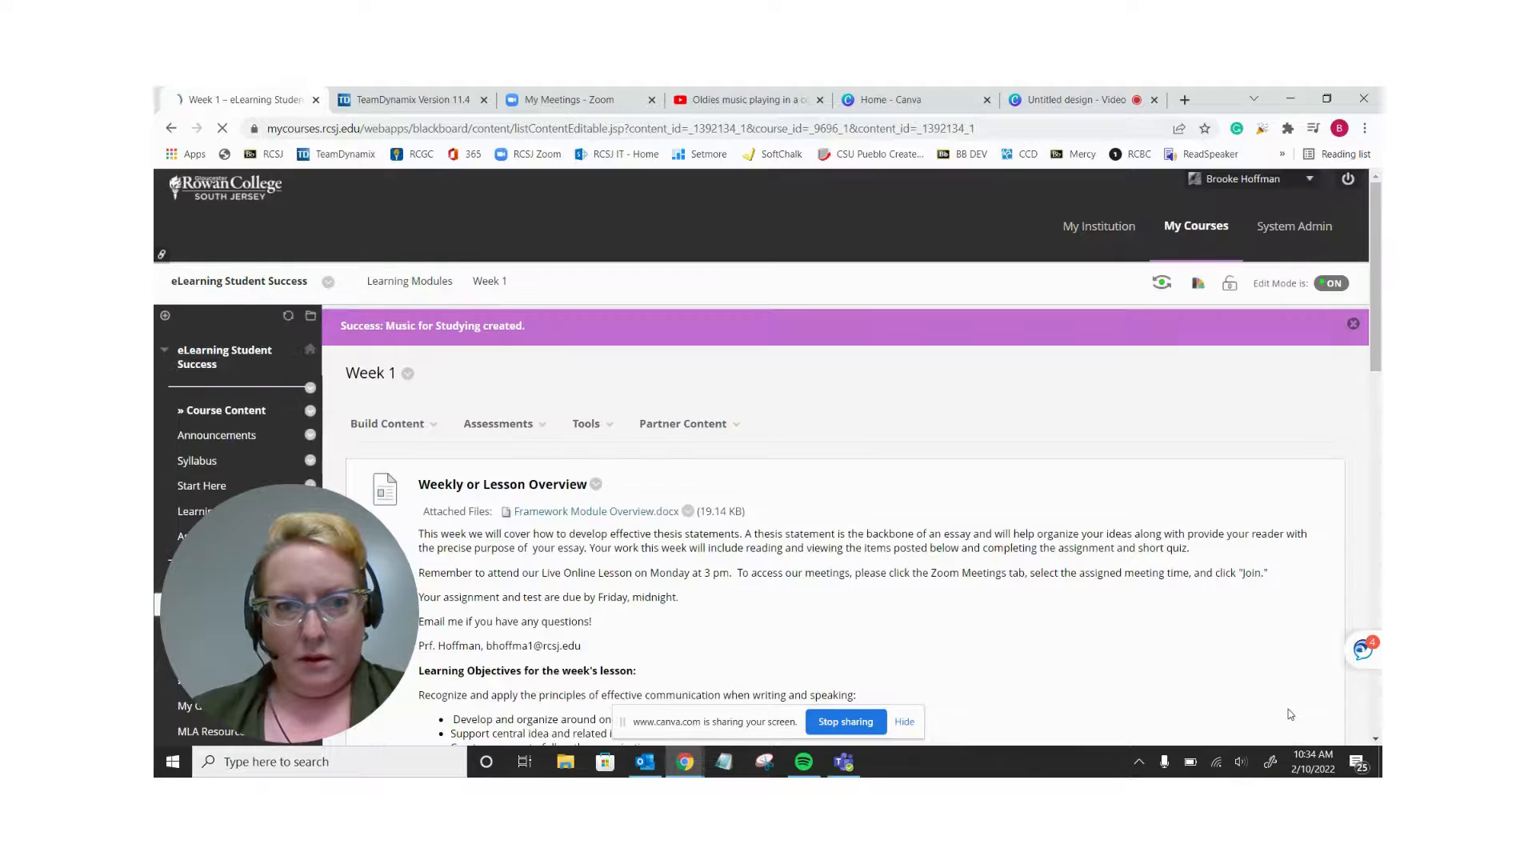
Find the Music for Studying item at the end of Week 1 and play its embedded video
scroll(990, 638, down, 3)
scroll(990, 637, down, 14)
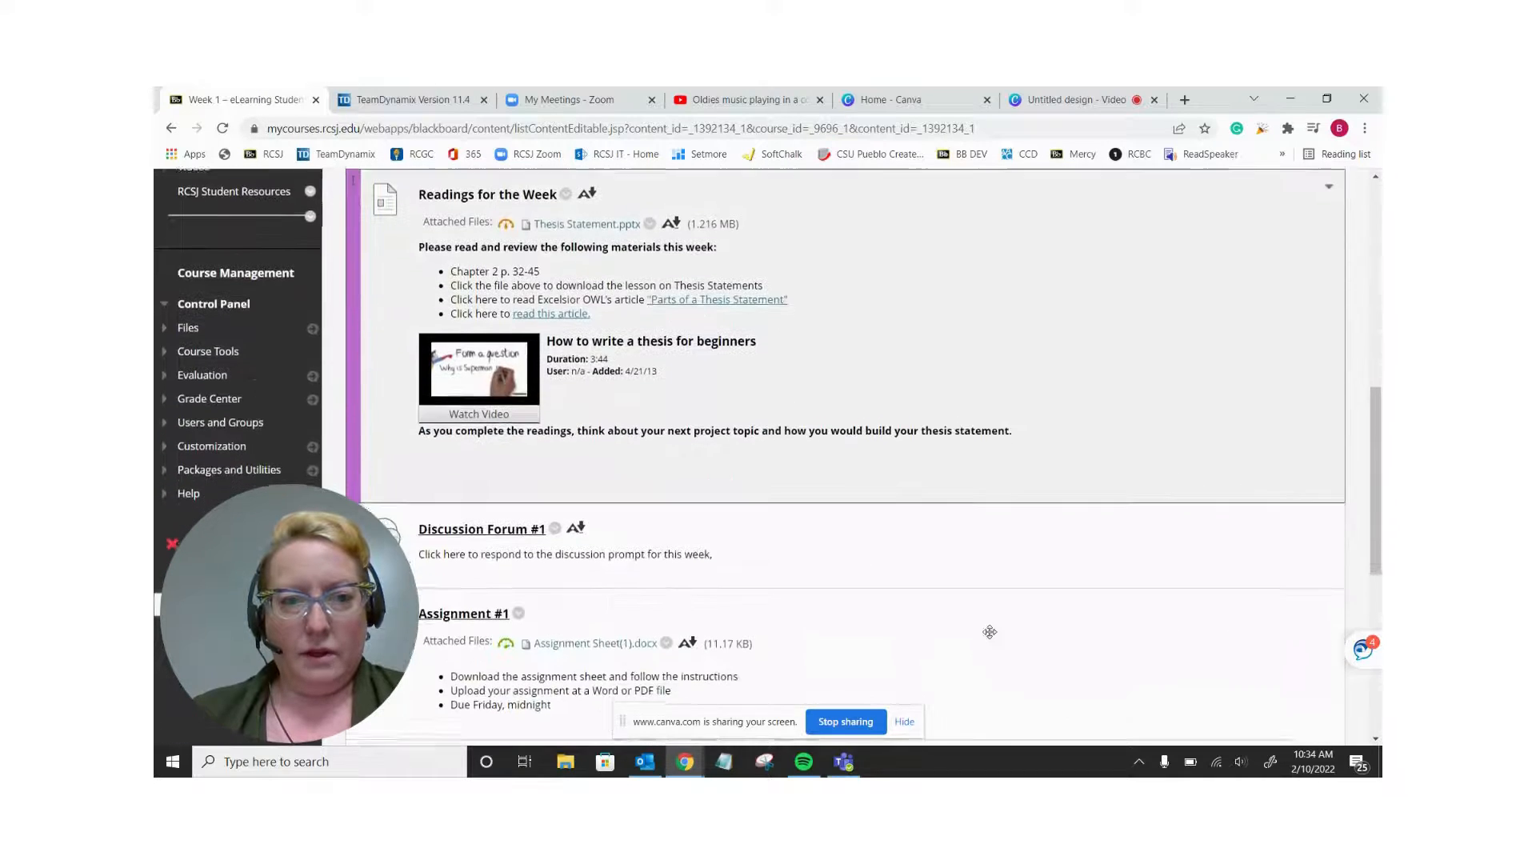
scroll(991, 637, down, 1)
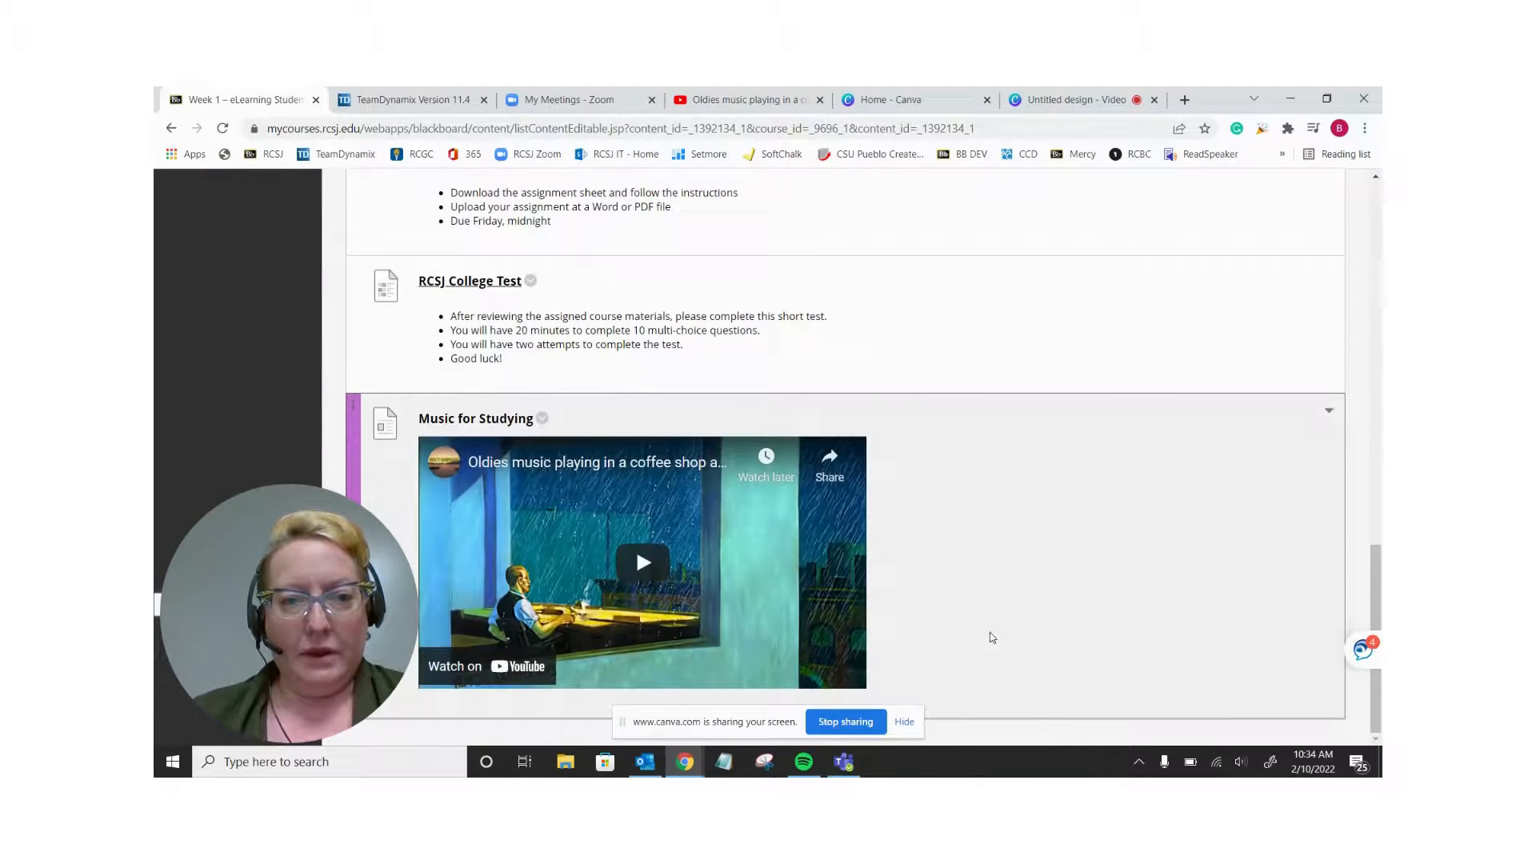
click(643, 564)
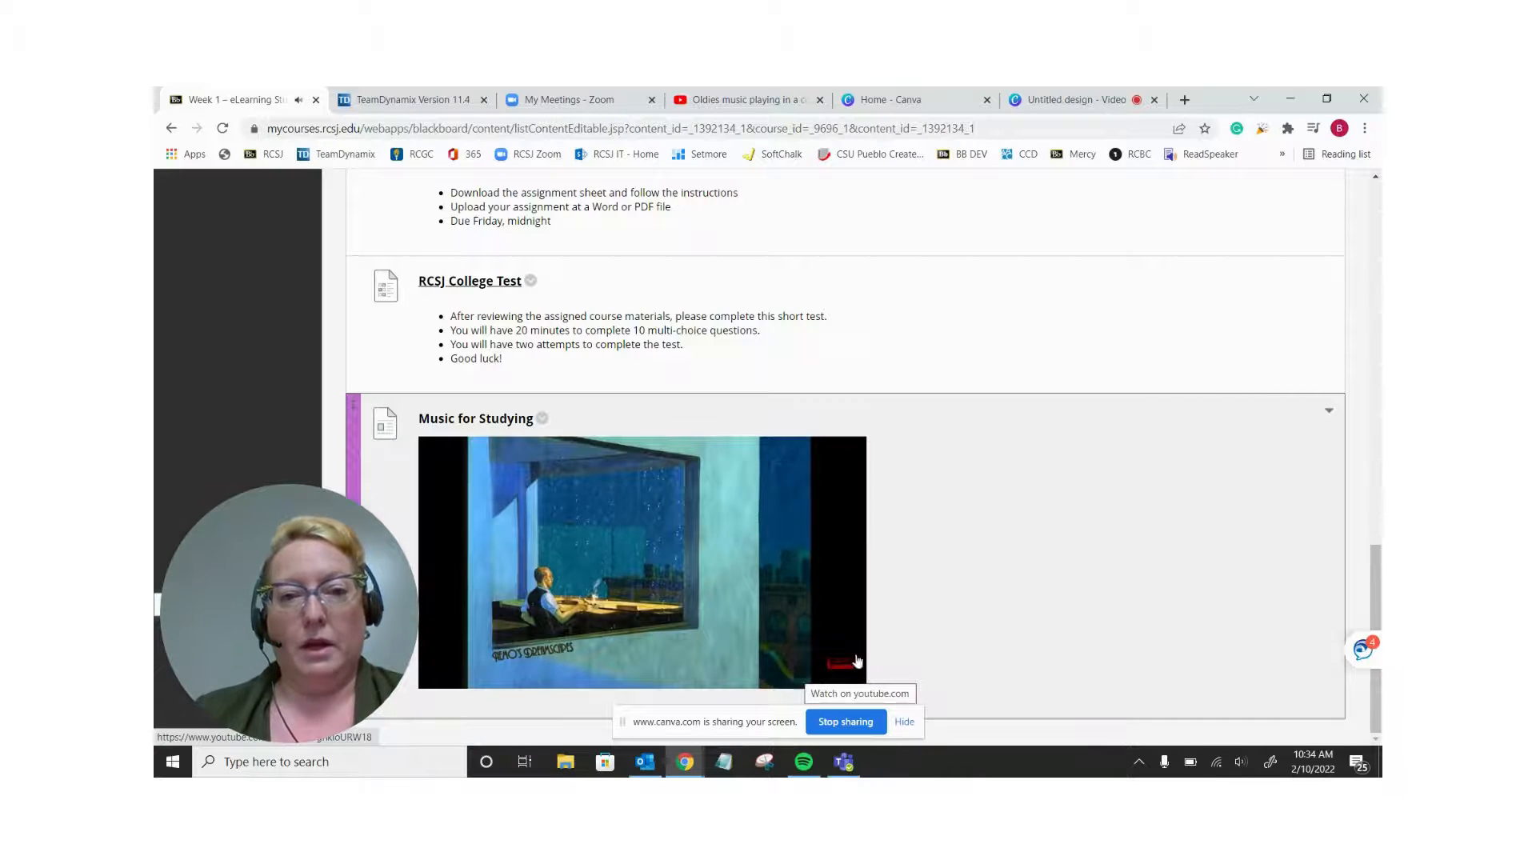
mouse_move(654, 499)
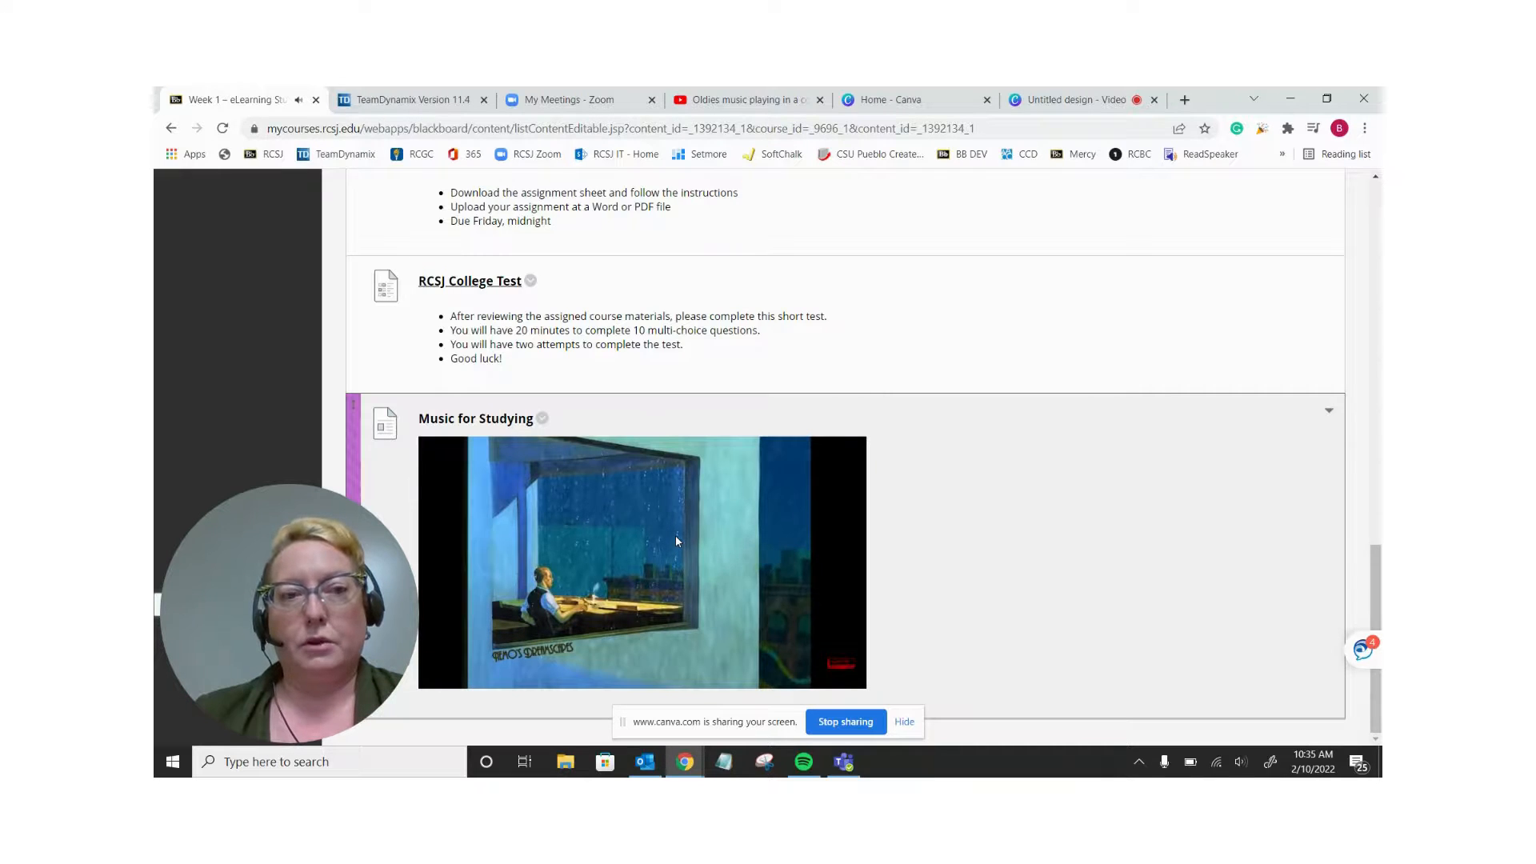
mouse_move(595, 540)
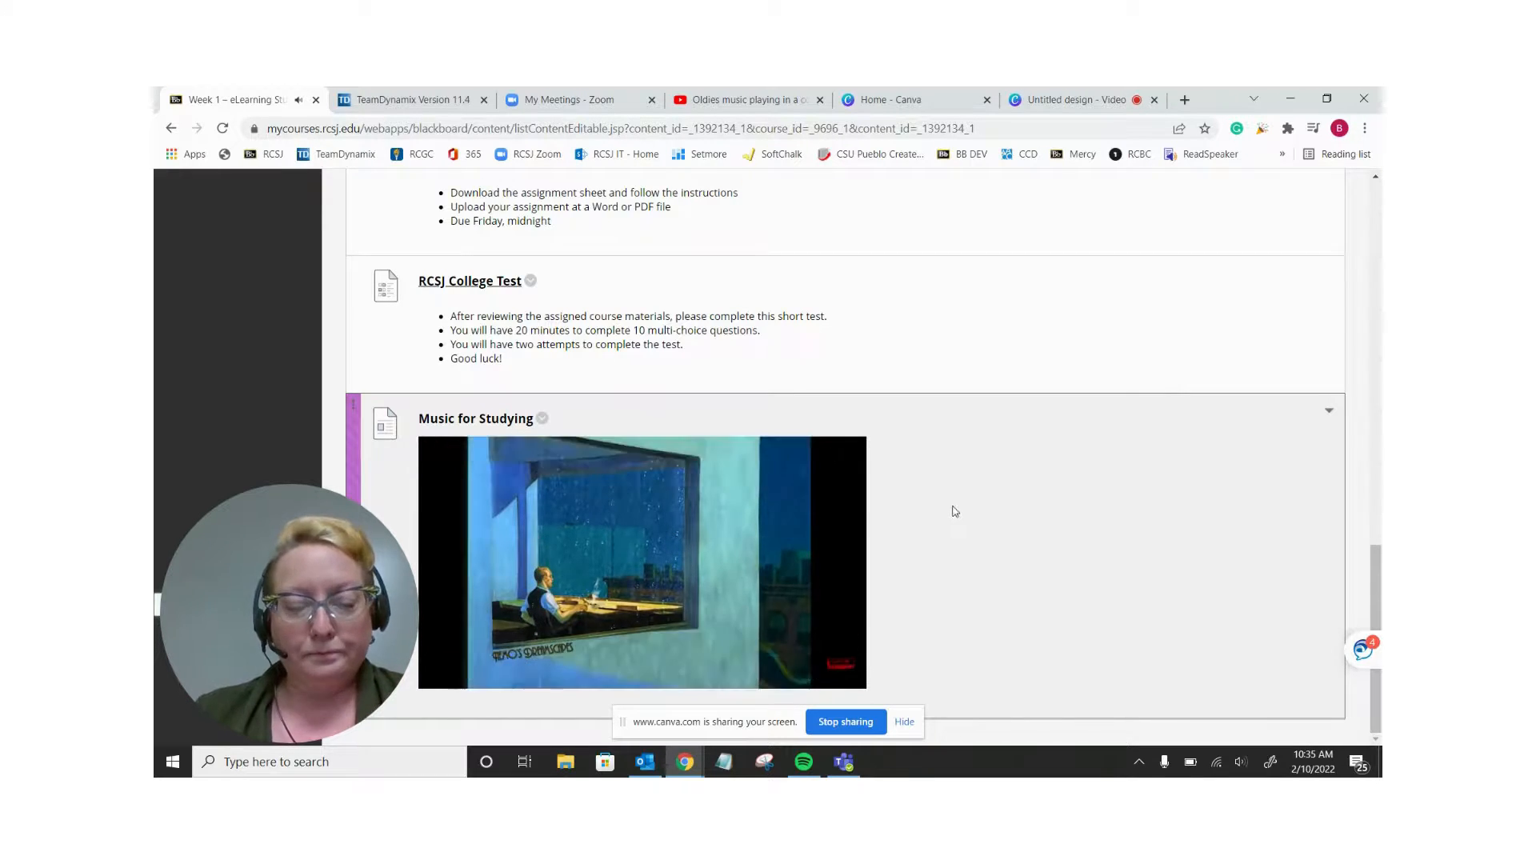